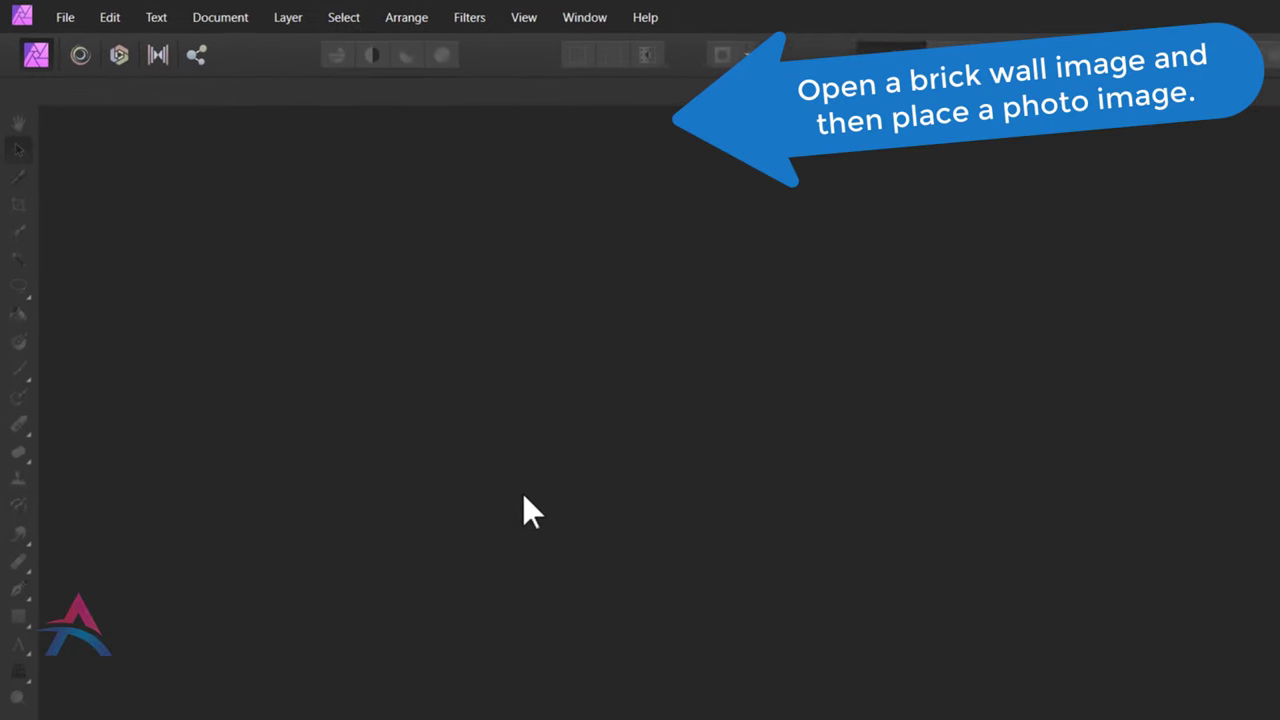
# - Open Wall.jpg from Pictures as a new document
pyautogui.click(65, 17)
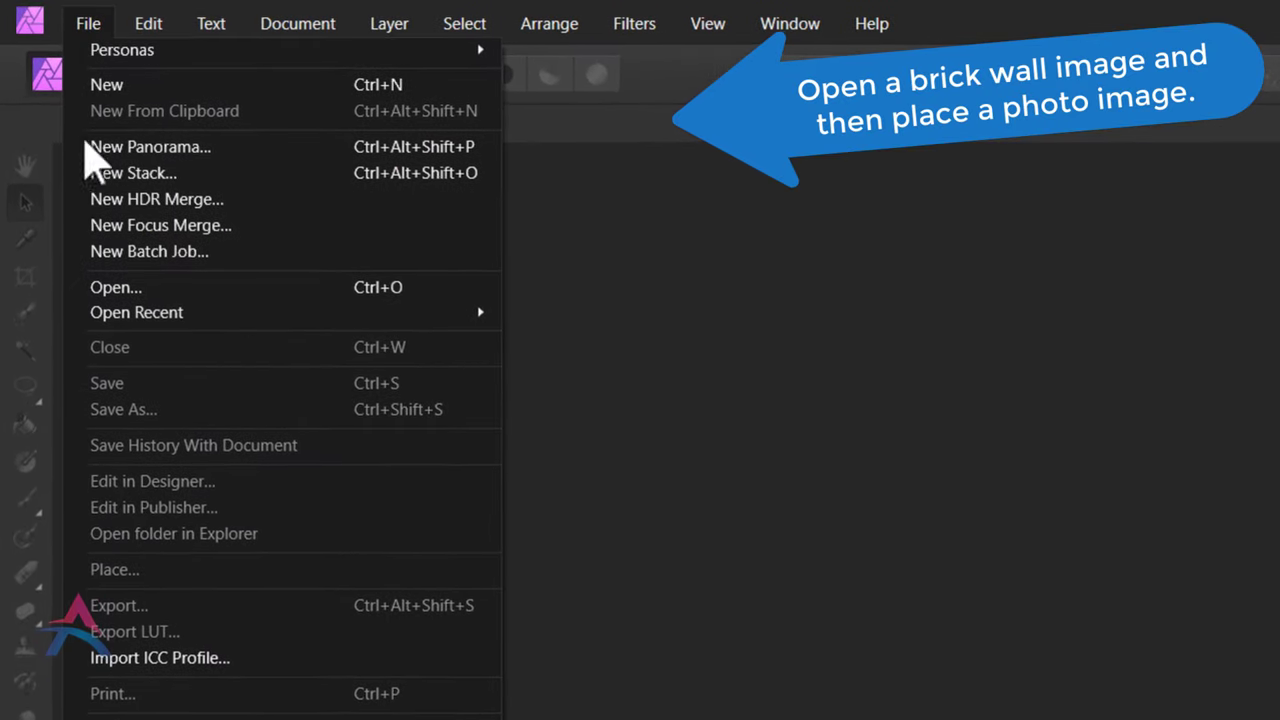
pyautogui.click(112, 288)
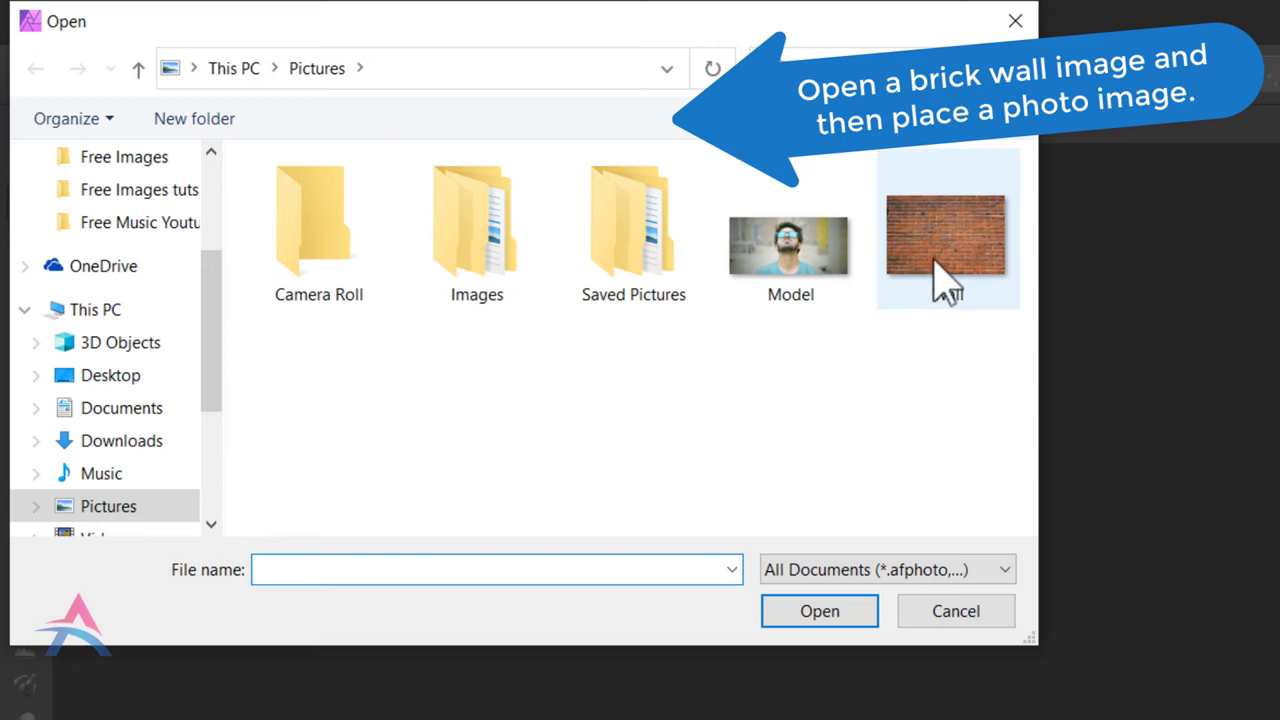
pyautogui.click(945, 280)
pyautogui.click(852, 614)
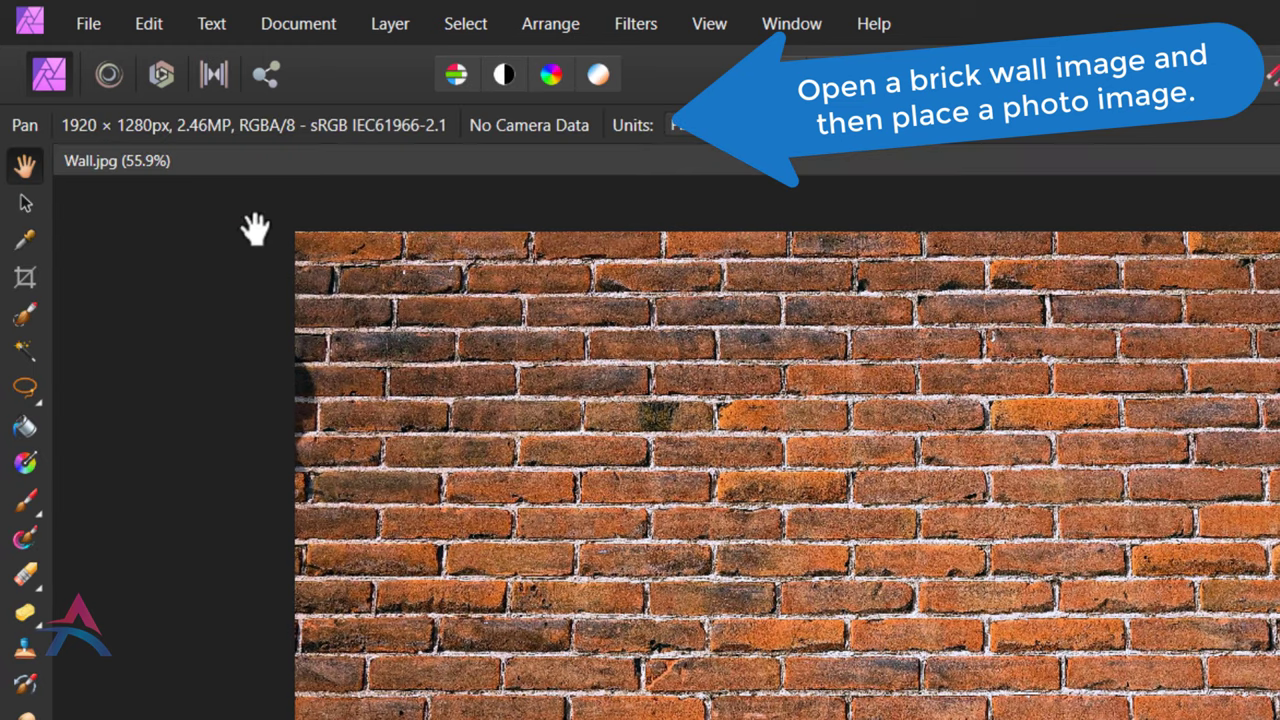
# - Place the Model photo onto the brick wall document
pyautogui.click(100, 40)
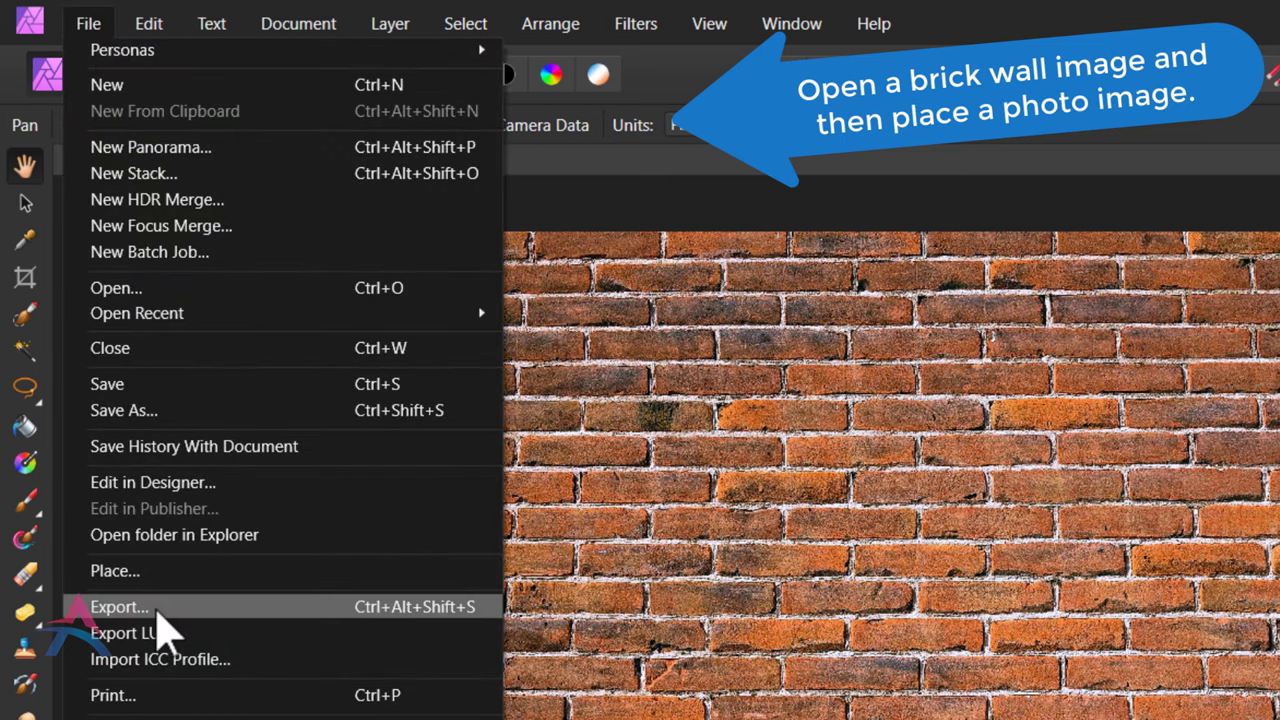
pyautogui.click(200, 570)
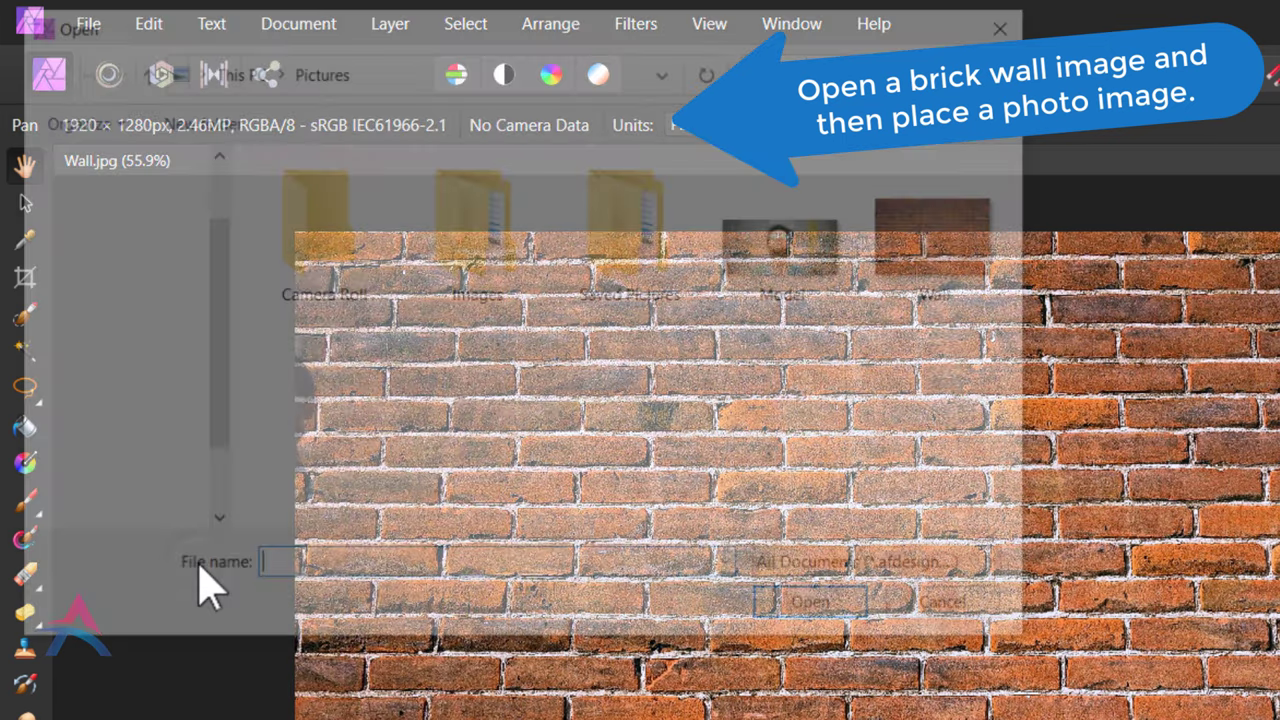
pyautogui.click(792, 232)
pyautogui.click(812, 610)
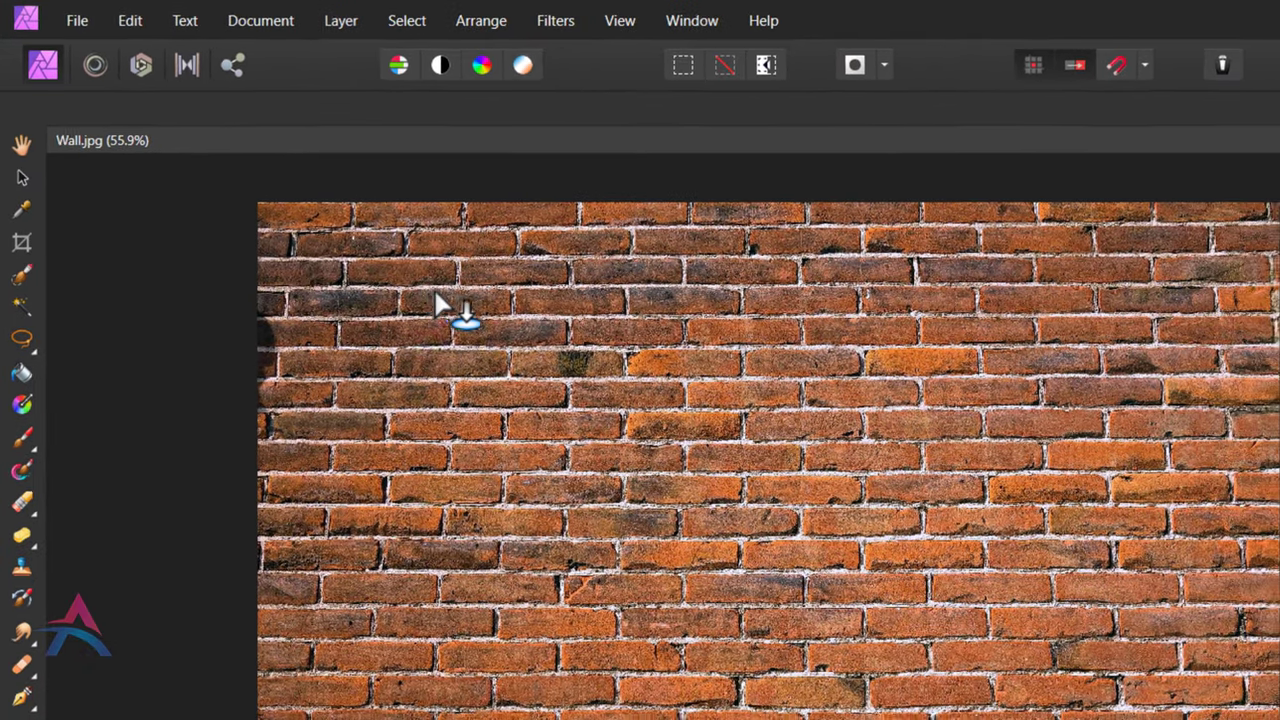
pyautogui.moveTo(459, 310); pyautogui.dragTo(1031, 656)
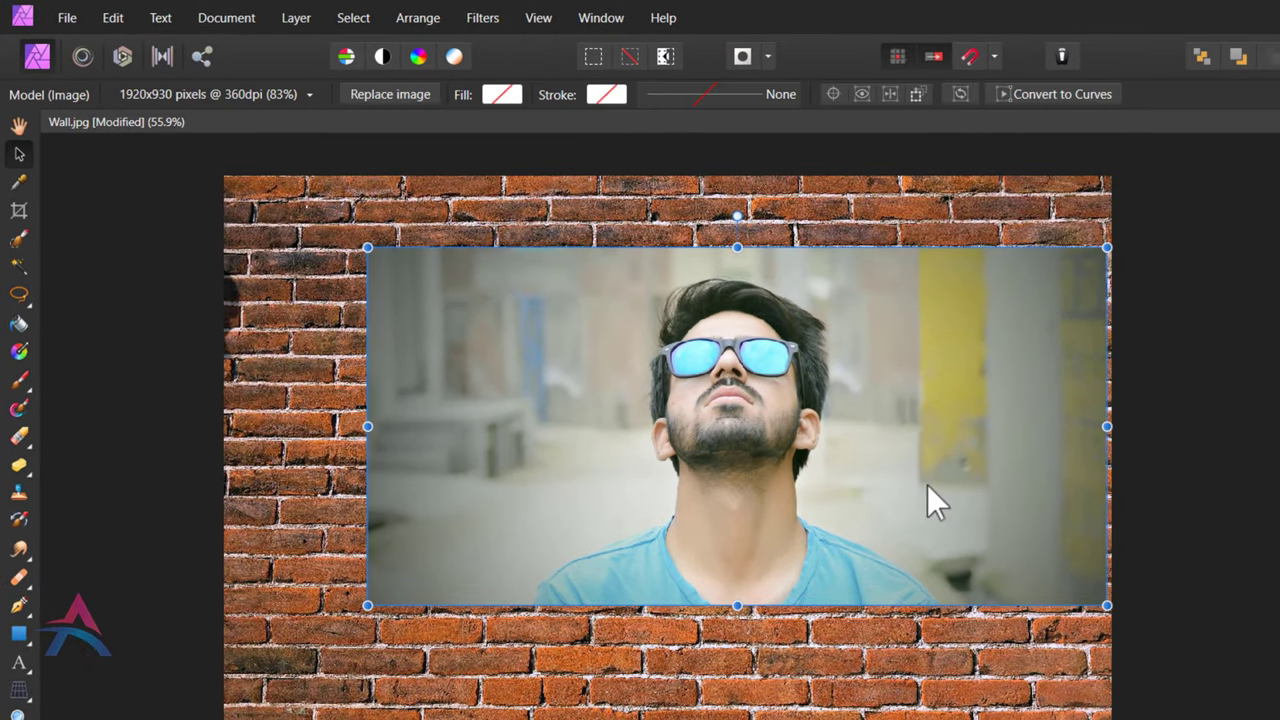
# - Centre the placed Model photo and rasterize it into a pixel layer
pyautogui.moveTo(927, 485); pyautogui.dragTo(898, 509)
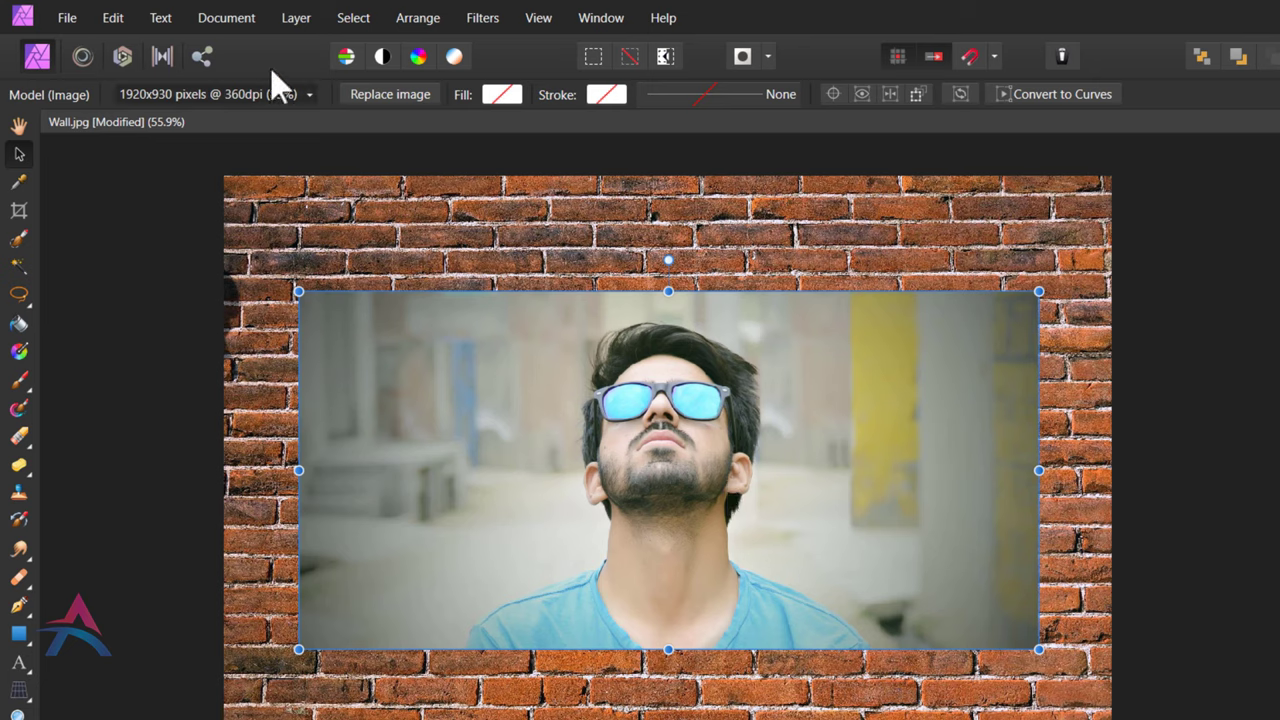
pyautogui.click(290, 18)
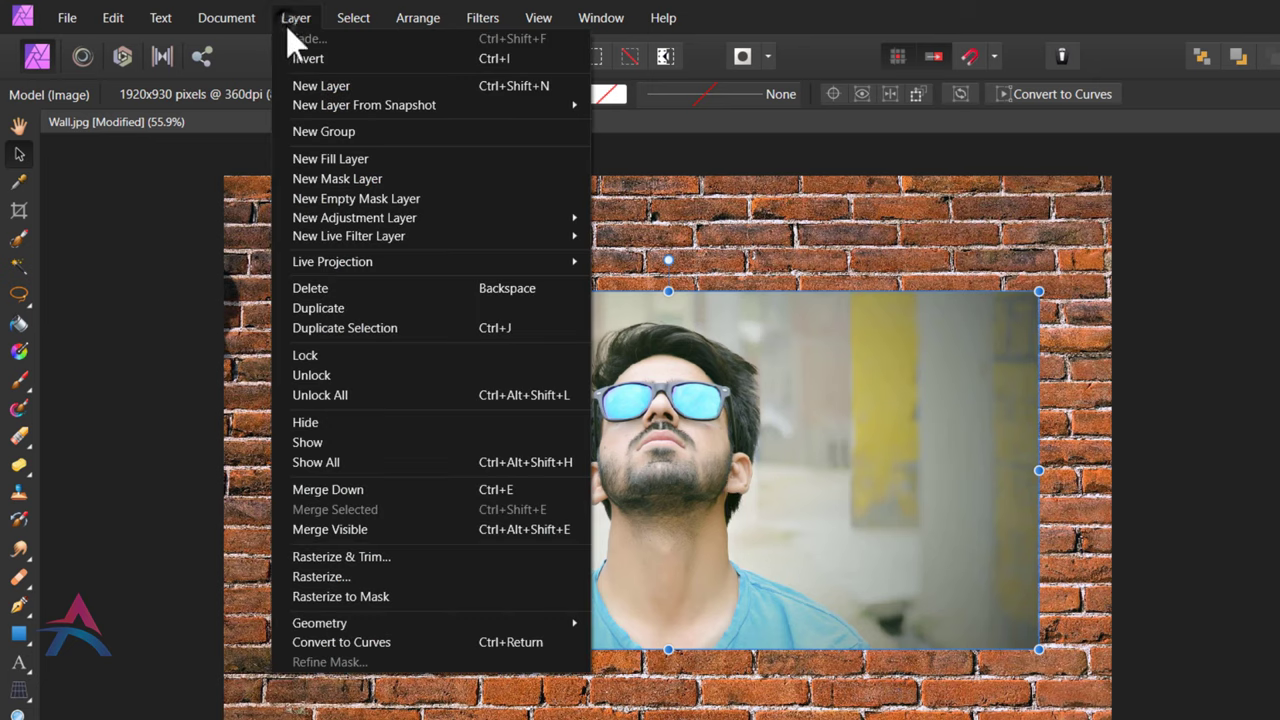
pyautogui.click(354, 576)
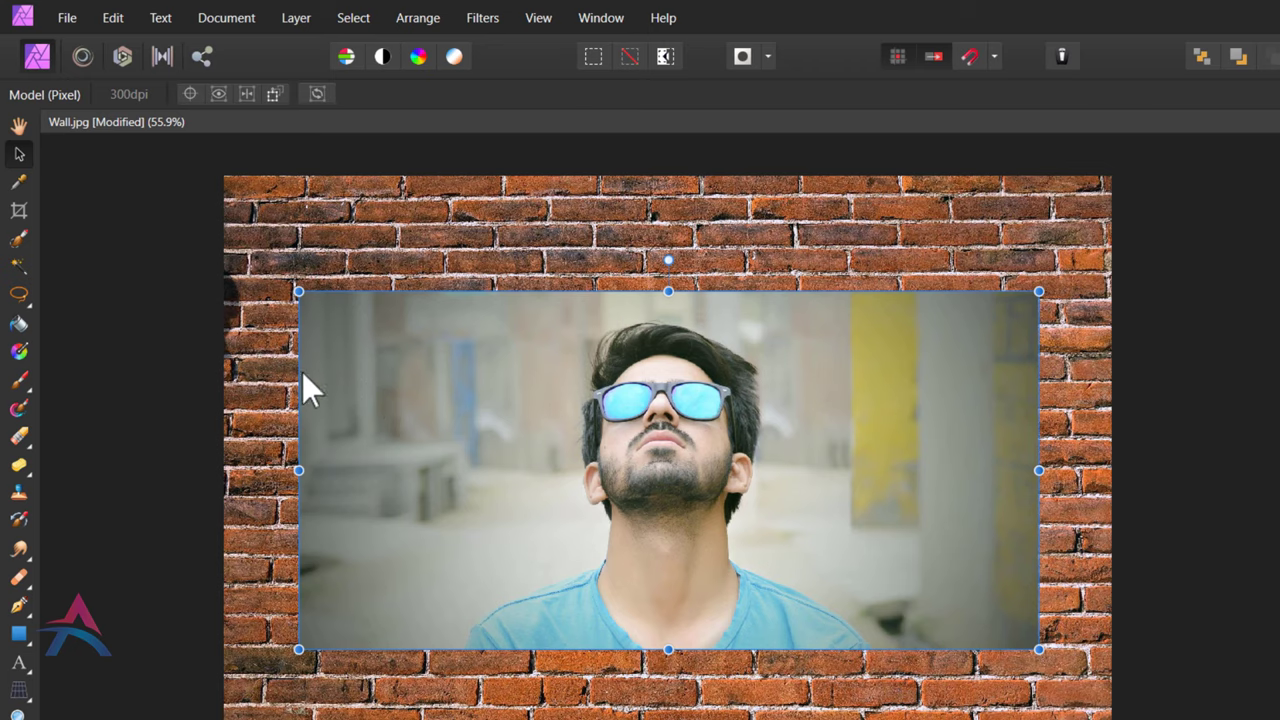
pyautogui.click(19, 241)
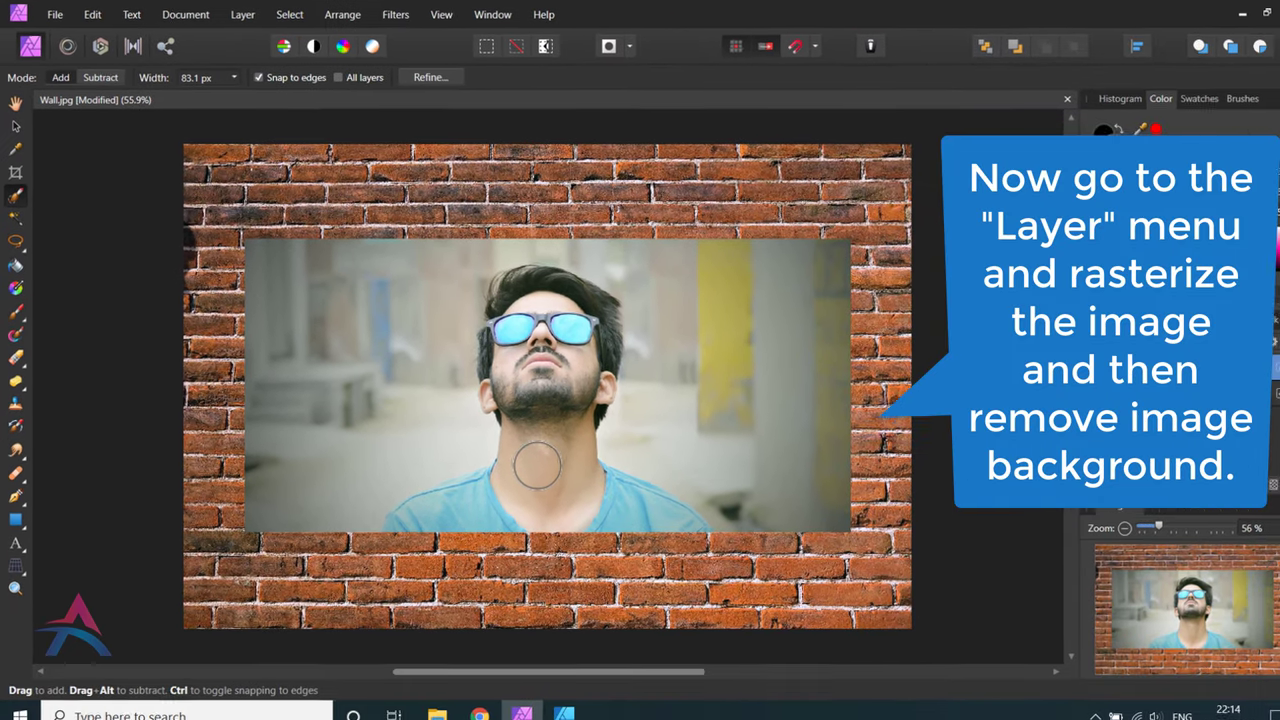
# - Select the man's hair, face and shoulders and refine the edges around hair and neck
pyautogui.scroll(1, 523, 457)
pyautogui.scroll(1, 525, 457)
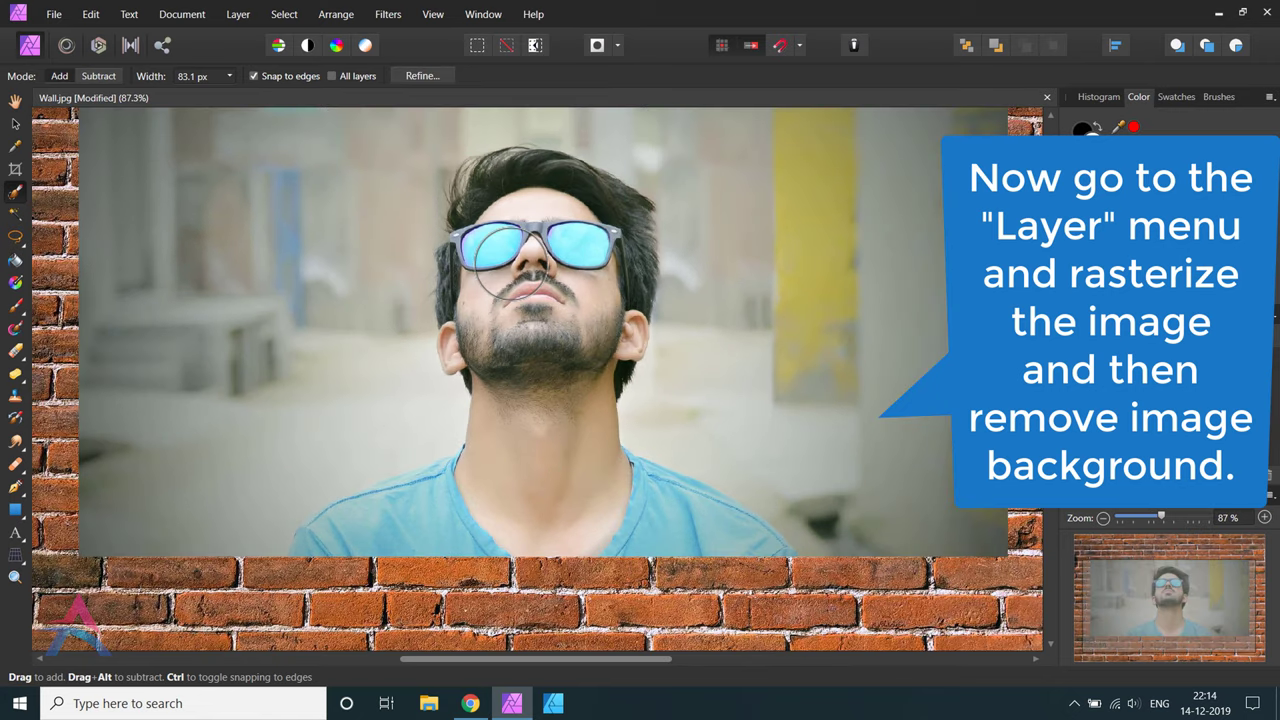
pyautogui.moveTo(510, 265)
pyautogui.mouseDown()
pyautogui.moveTo(590, 310)
pyautogui.moveTo(330, 545)
pyautogui.moveTo(580, 490)
pyautogui.moveTo(470, 316)
pyautogui.moveTo(615, 331)
pyautogui.moveTo(521, 312)
pyautogui.mouseUp()
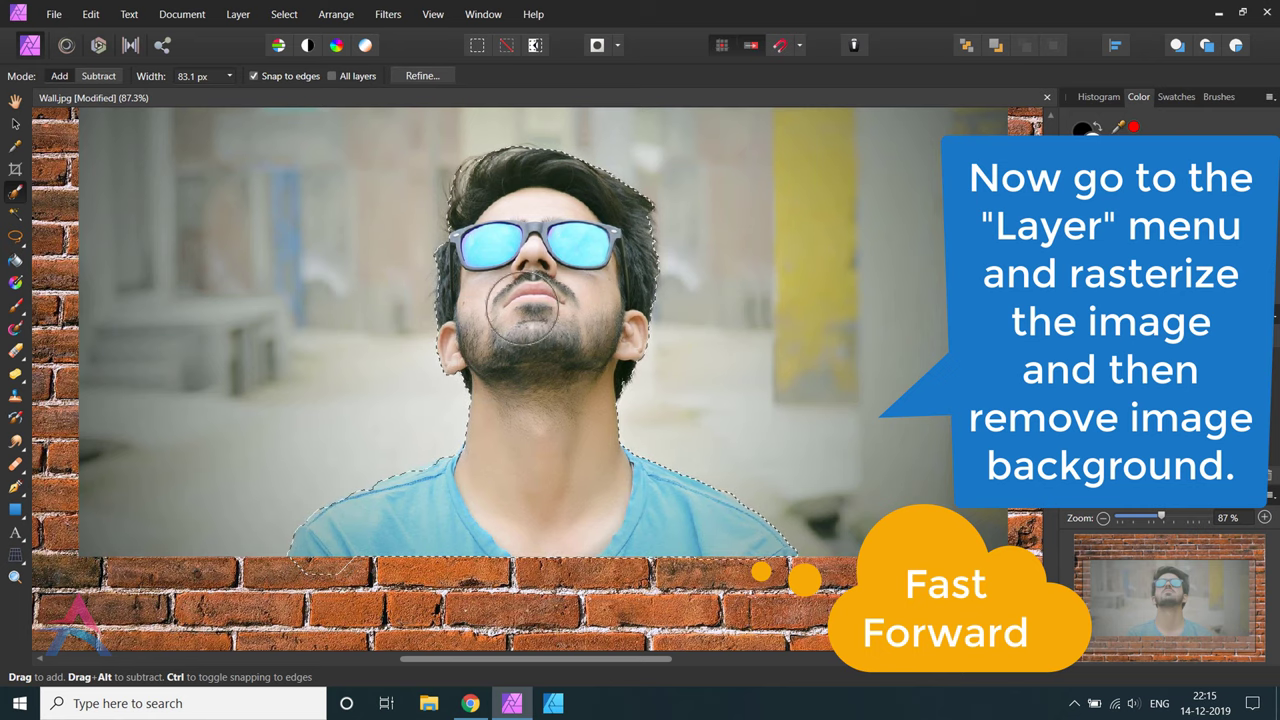
pyautogui.click(433, 77)
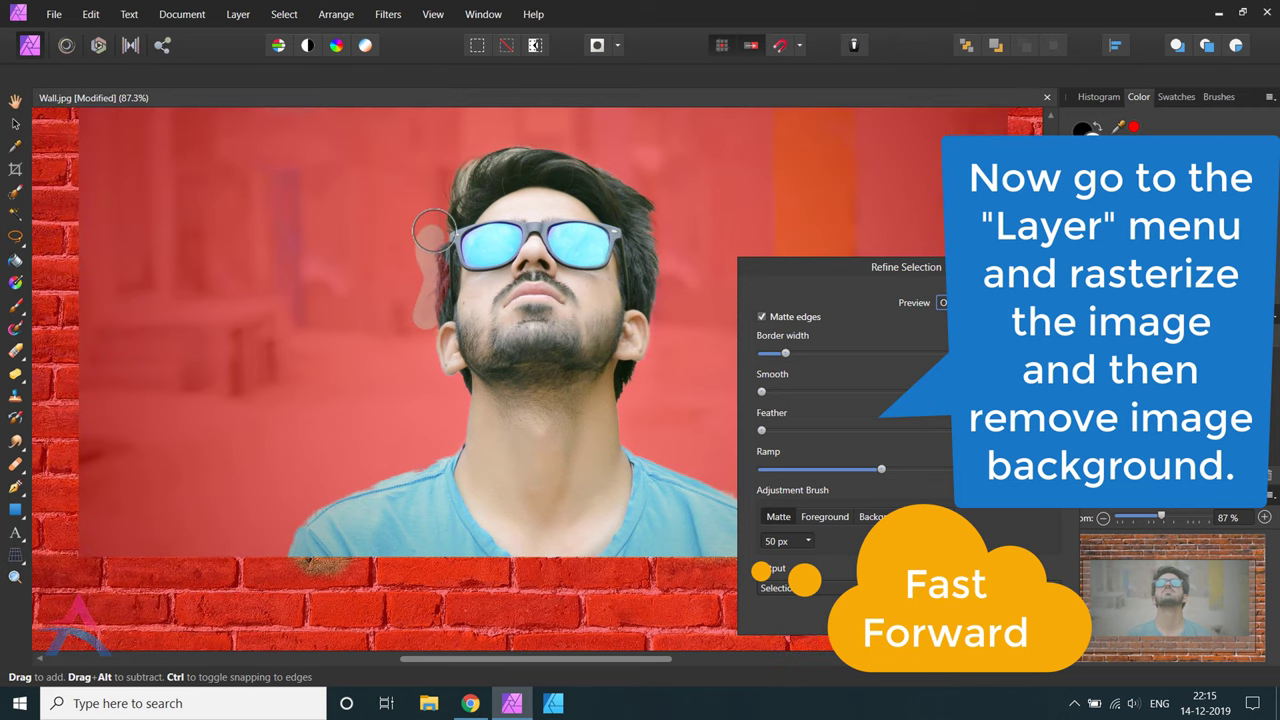
pyautogui.moveTo(657, 303); pyautogui.dragTo(632, 386)
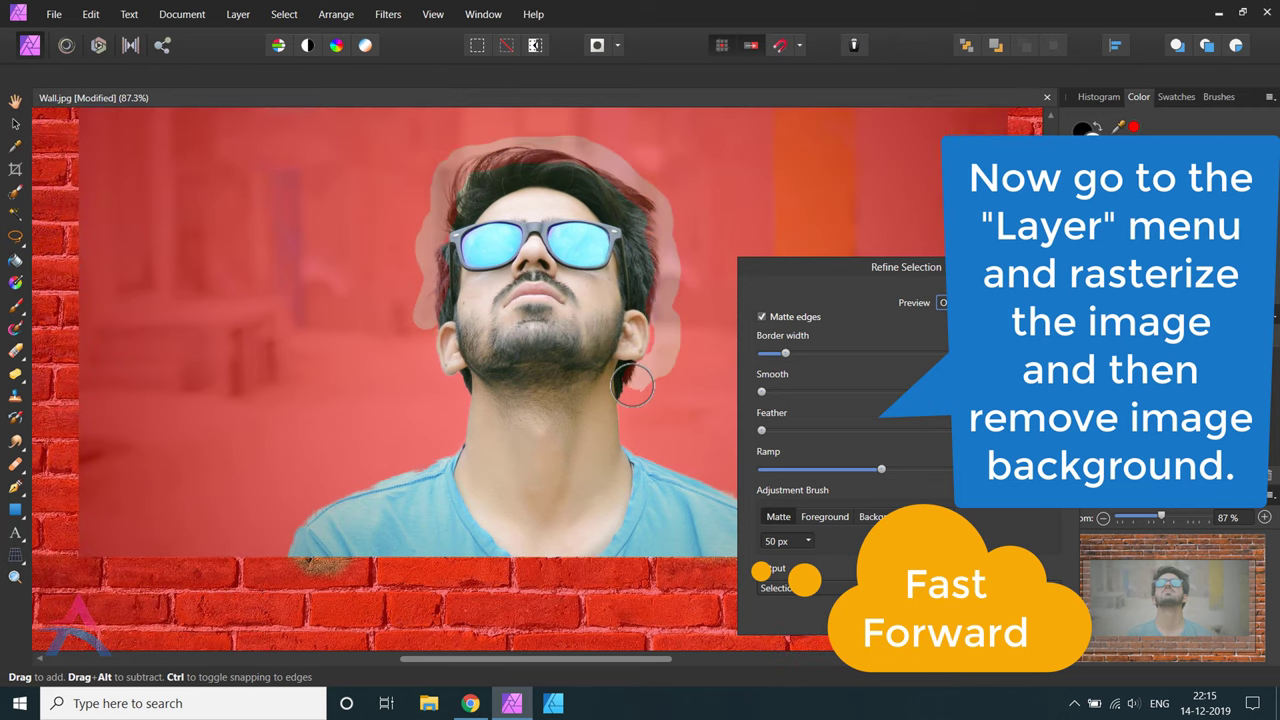
pyautogui.press('Return')
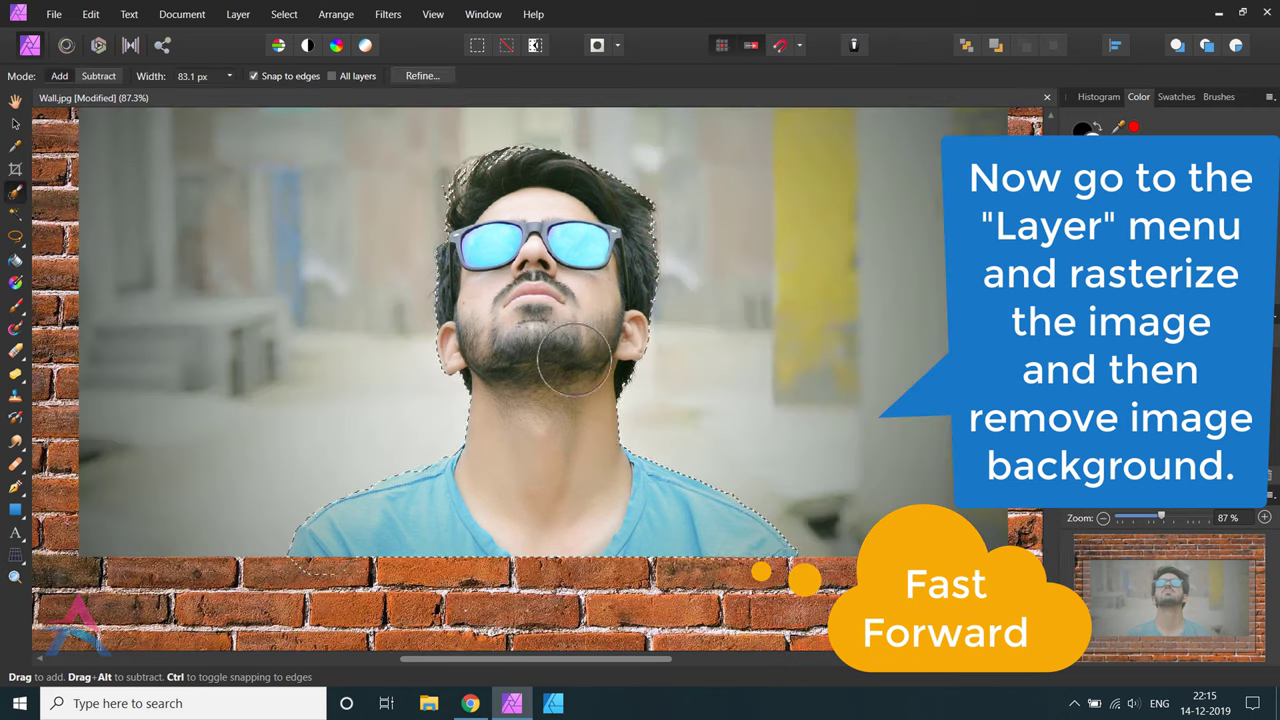
# - Feather the selection to soften its edge
pyautogui.click(284, 14)
pyautogui.click(325, 272)
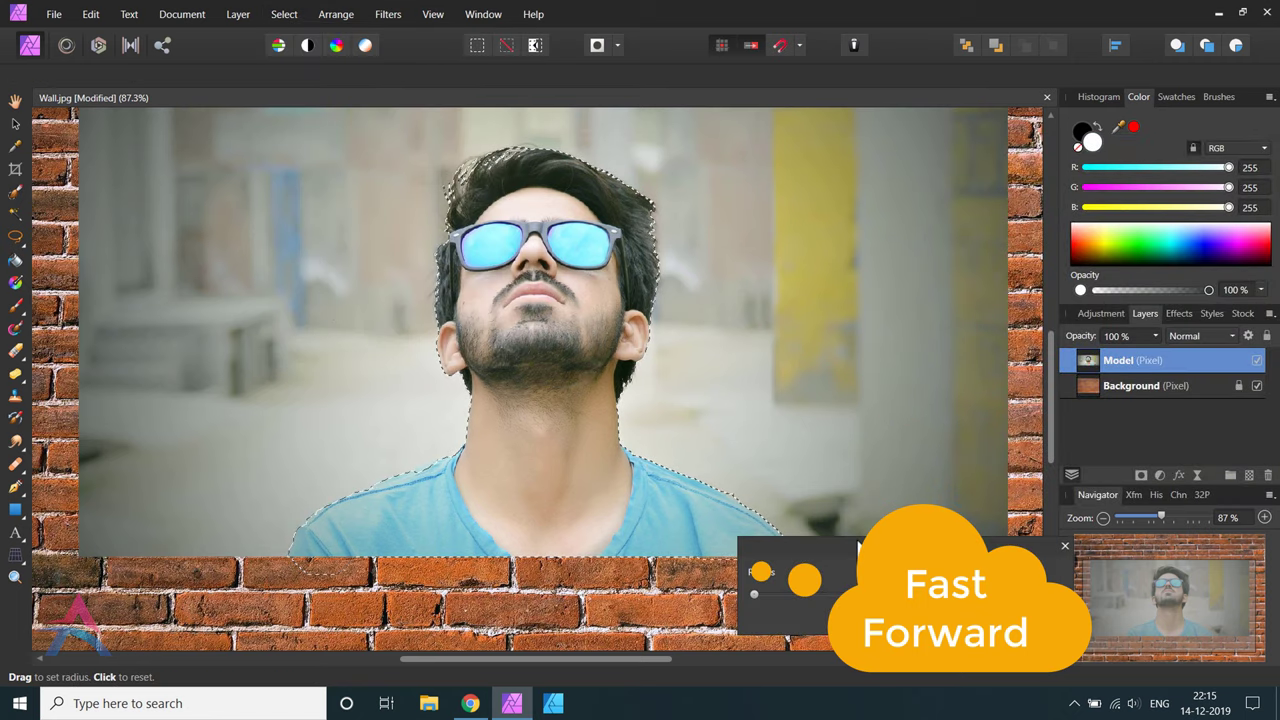
pyautogui.press('Return')
pyautogui.press('w')
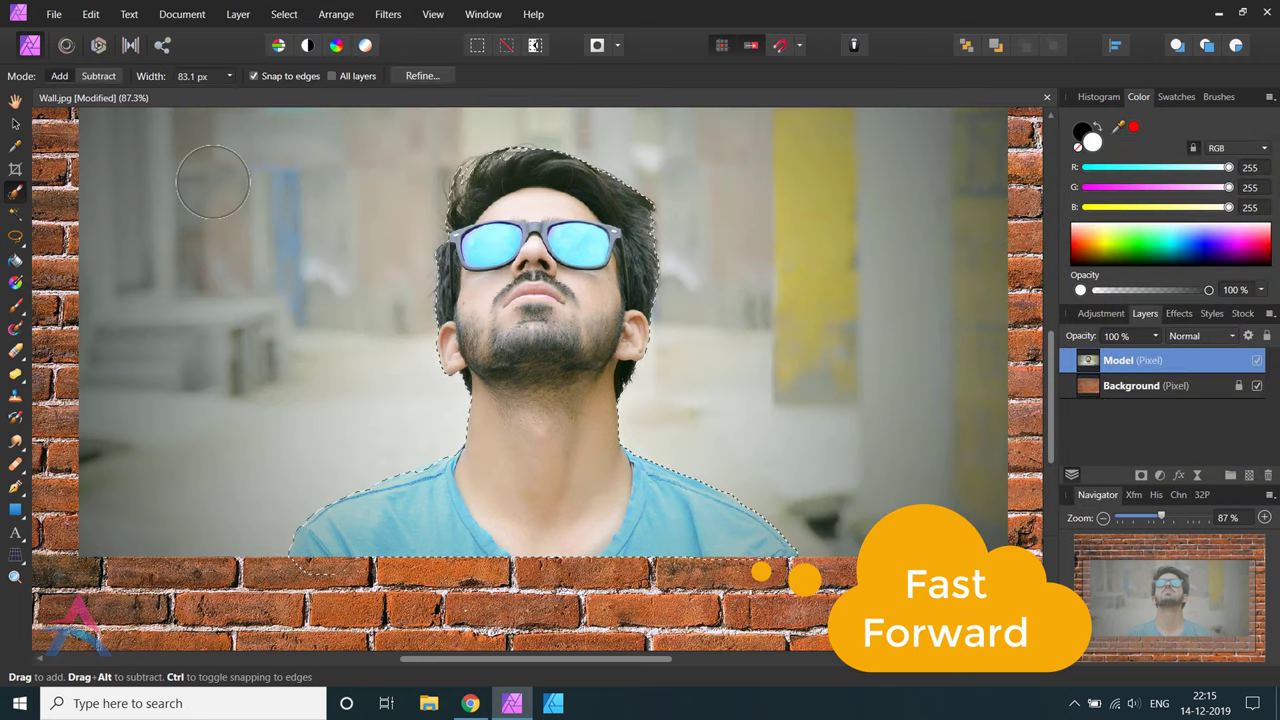
# - Cut the selected man out and paste him as a new Model layer
pyautogui.click(90, 14)
pyautogui.click(99, 69)
pyautogui.click(90, 14)
pyautogui.click(128, 119)
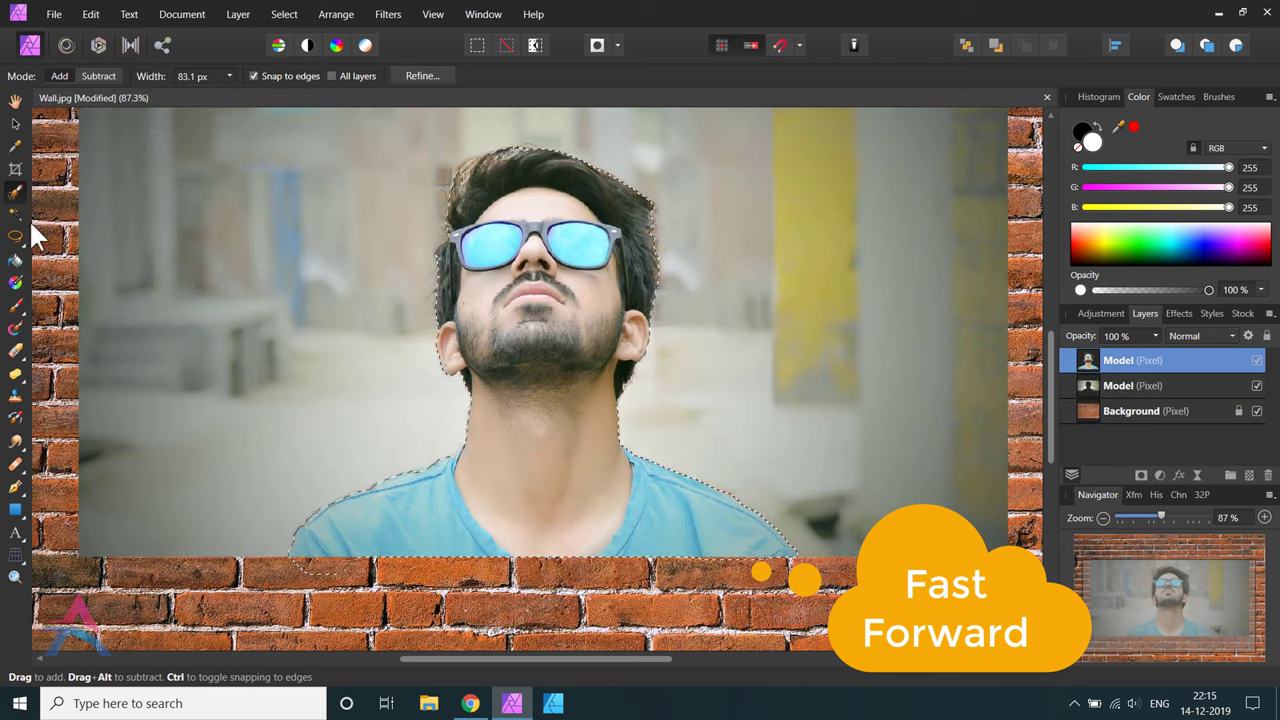
pyautogui.click(16, 237)
pyautogui.click(95, 235)
# - Hide the original photo layer, then move the cut-out man to the bottom edge and enlarge him
pyautogui.press('v')
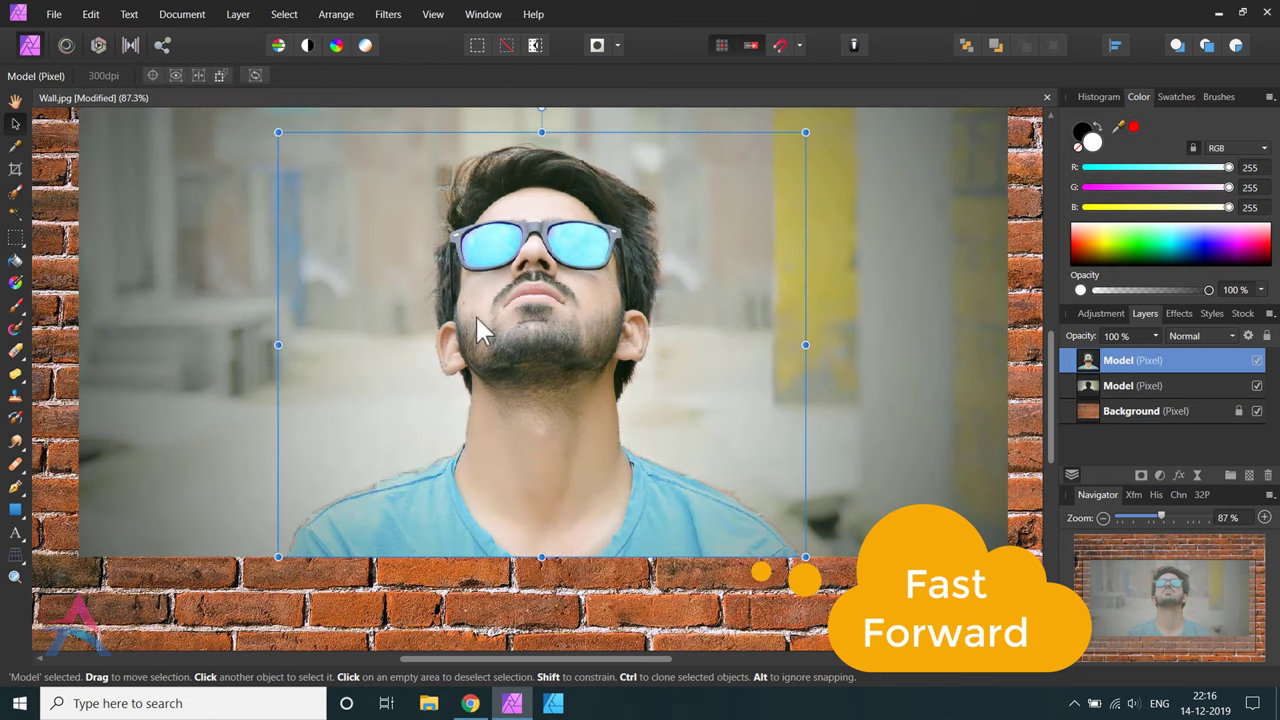
pyautogui.click(1257, 386)
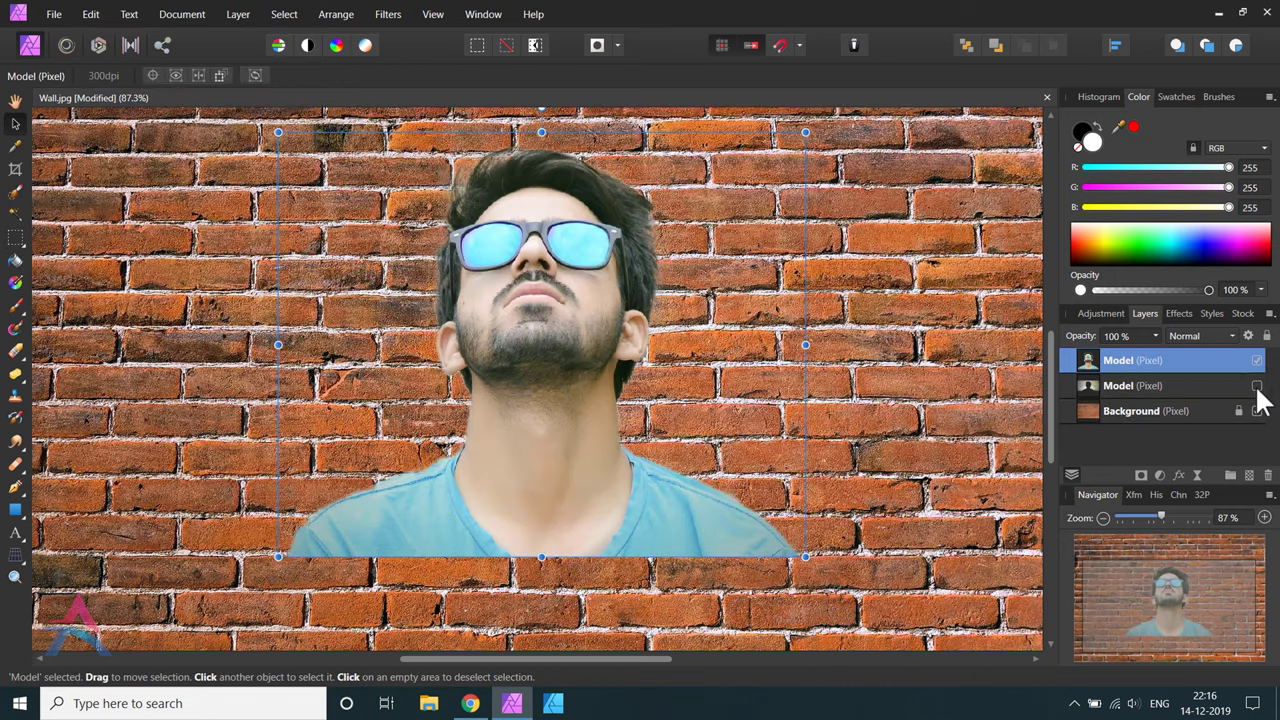
pyautogui.moveTo(540, 420); pyautogui.dragTo(578, 442)
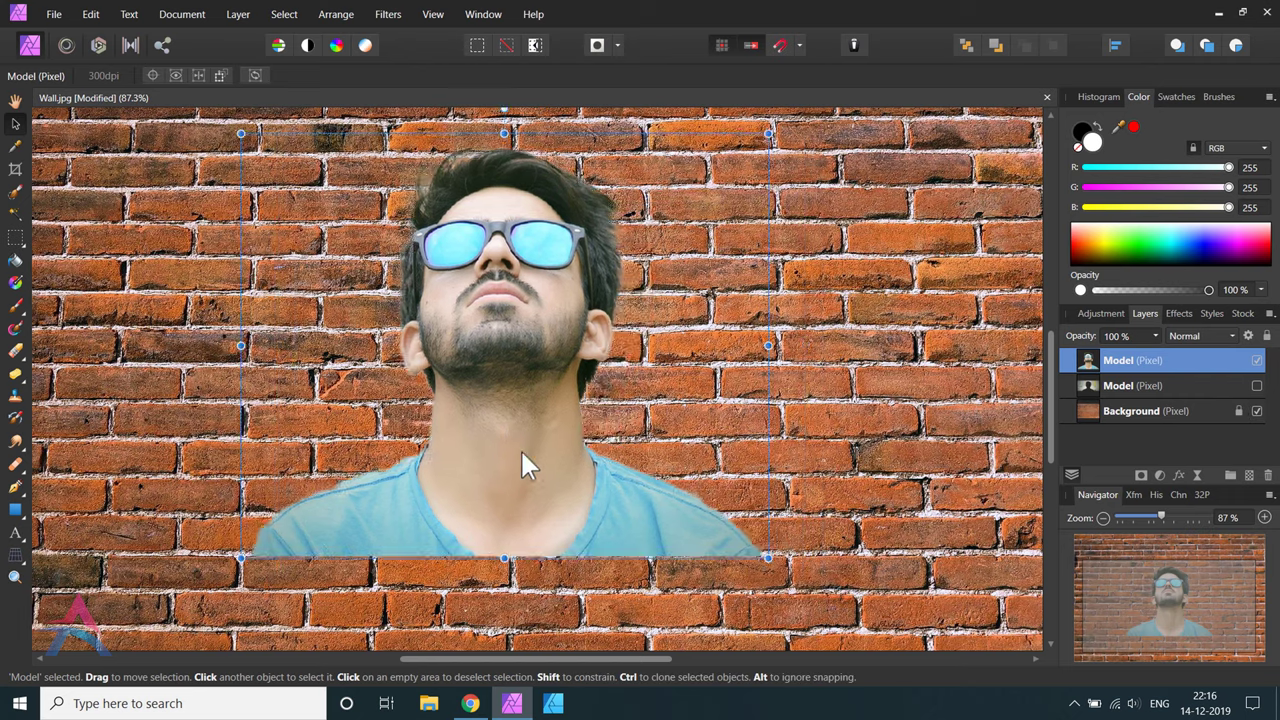
pyautogui.scroll(-5, 576, 440)
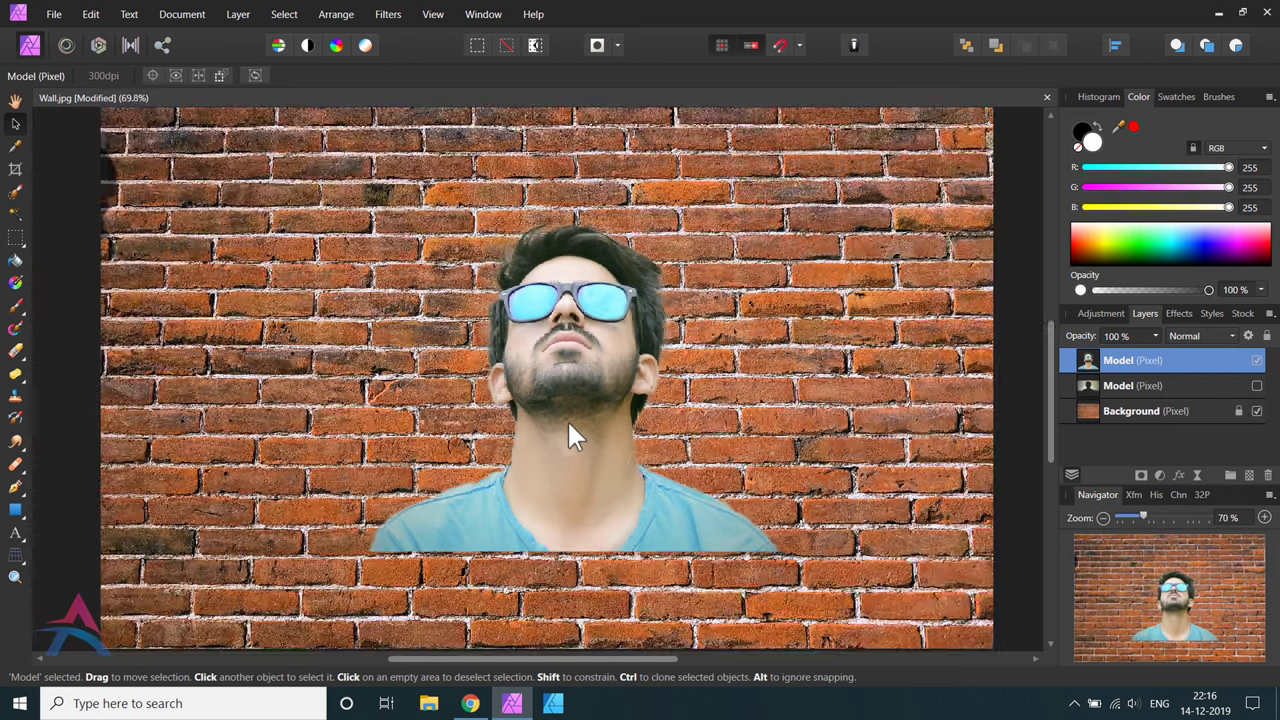
pyautogui.moveTo(533, 491); pyautogui.dragTo(486, 530)
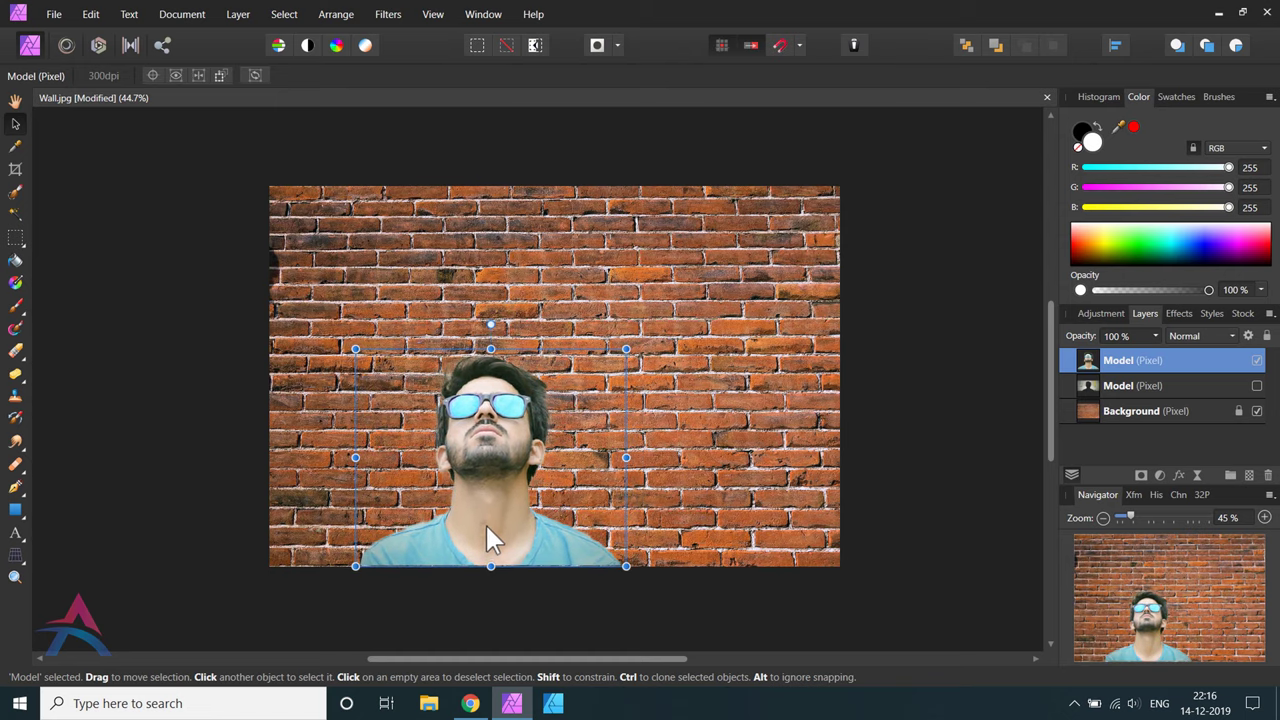
pyautogui.moveTo(626, 349); pyautogui.dragTo(761, 236)
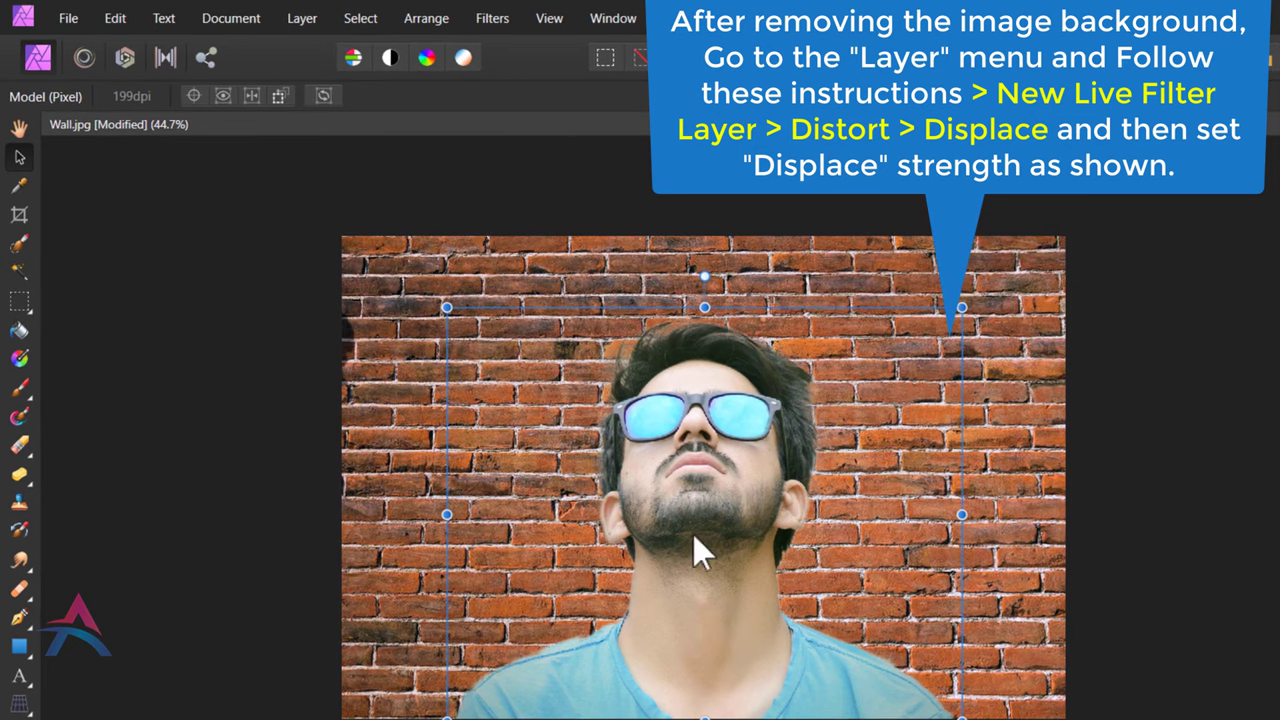
# - Start adding a Displace distortion live filter from the Layer menu
pyautogui.click(318, 22)
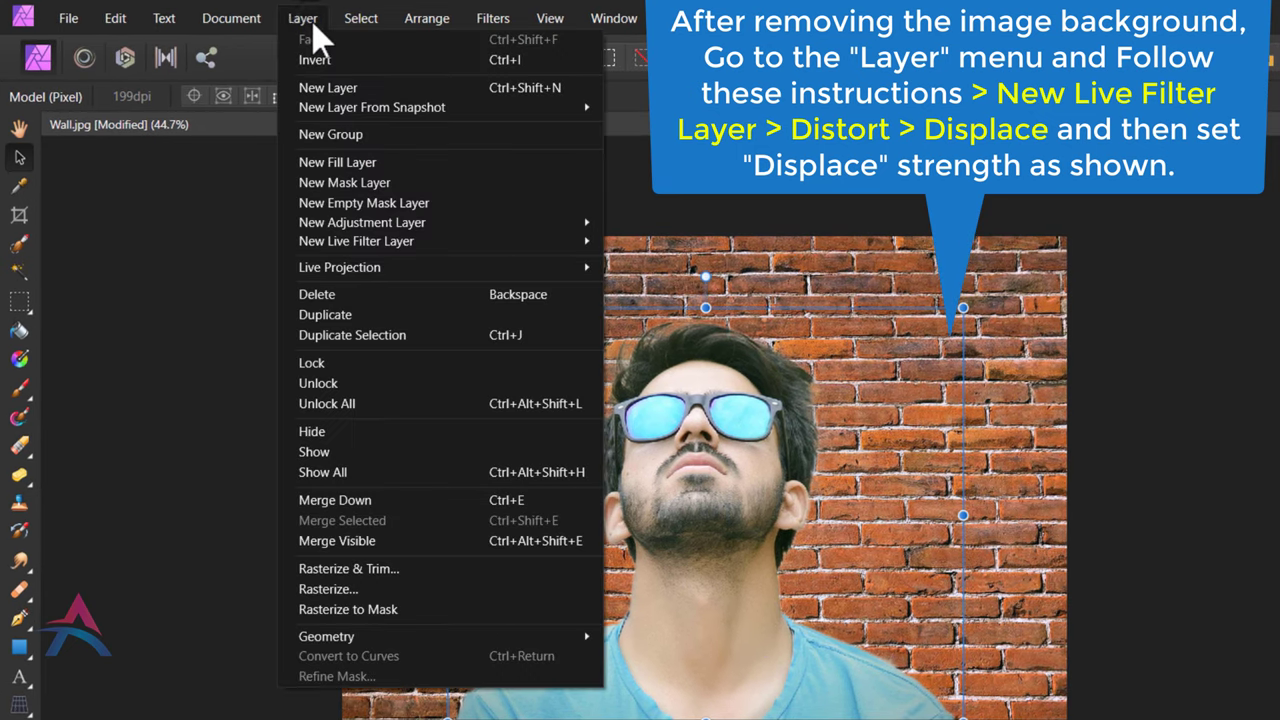
pyautogui.moveTo(356, 241)
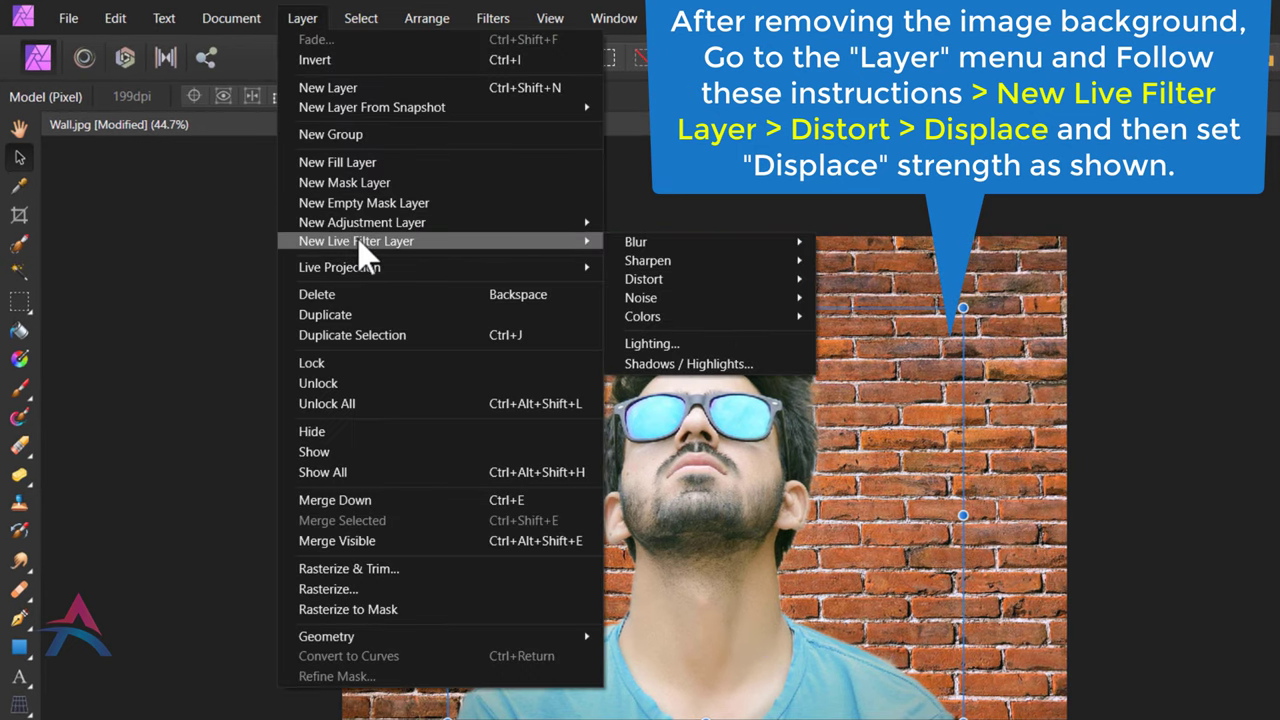
pyautogui.moveTo(644, 279)
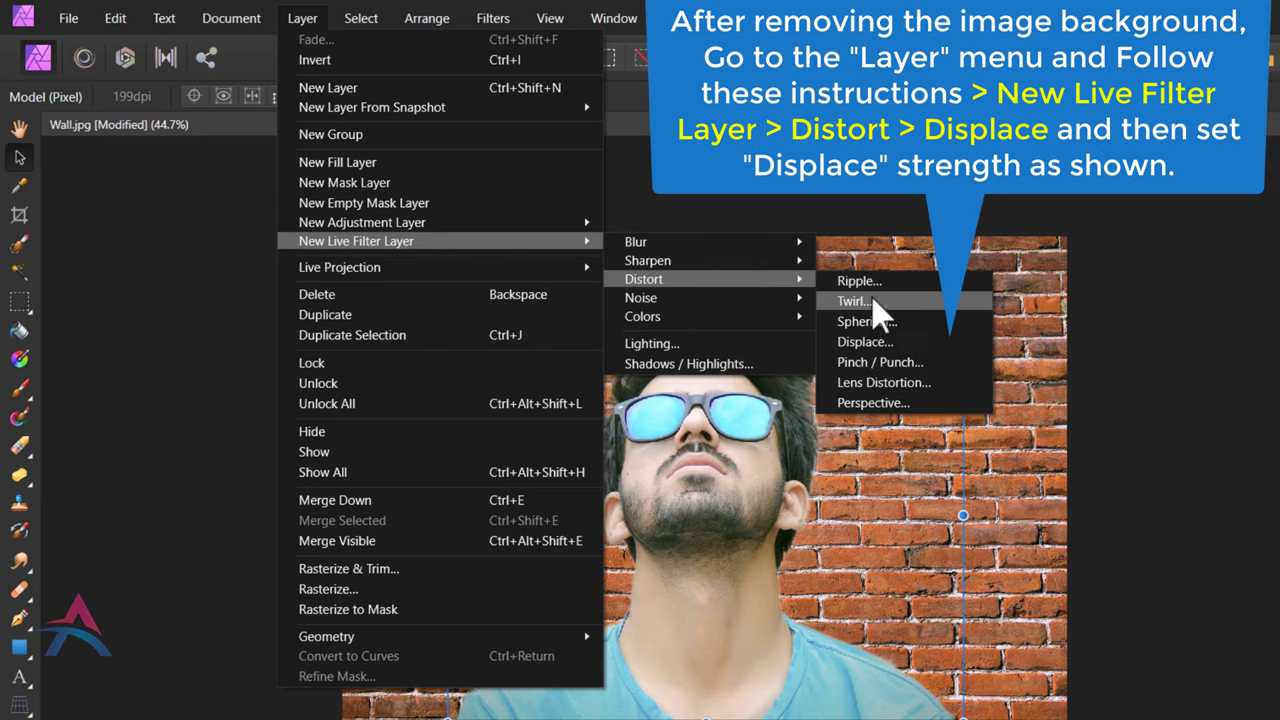
# - Add a Live Displace filter at 2 px strength, mapped from the layers beneath
pyautogui.click(912, 352)
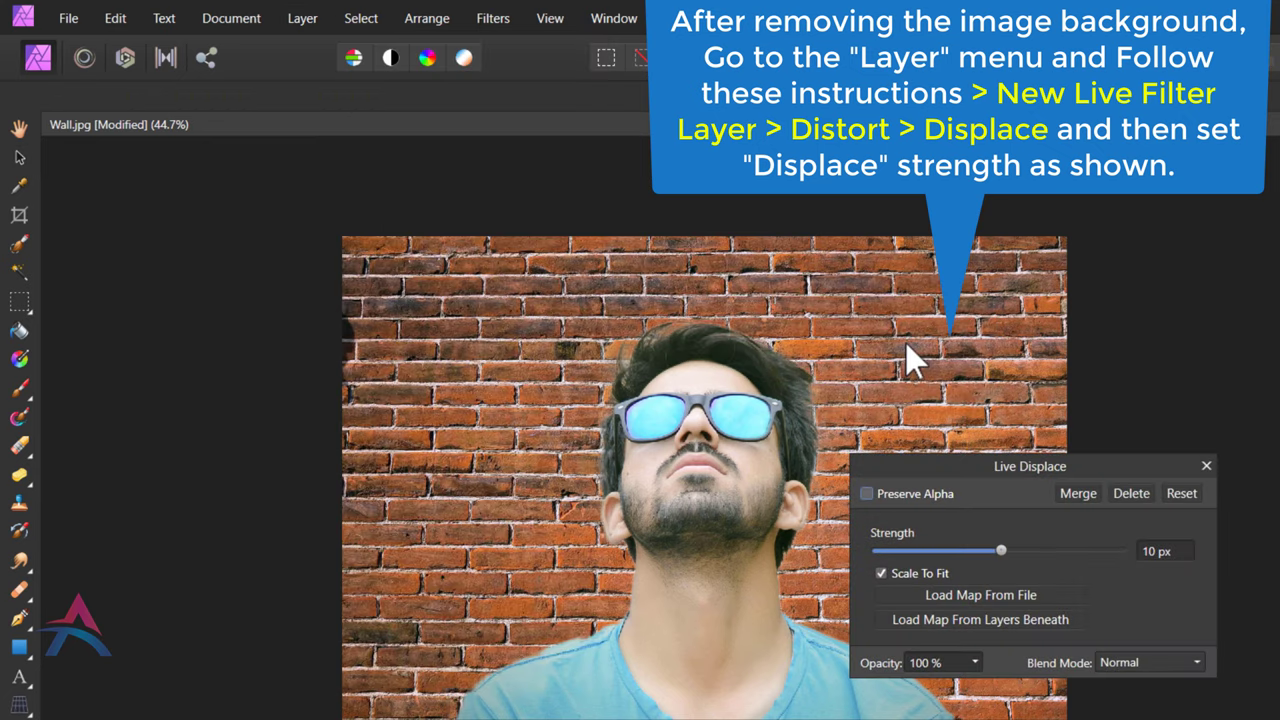
pyautogui.scroll(3, 820, 437)
pyautogui.scroll(1, 812, 447)
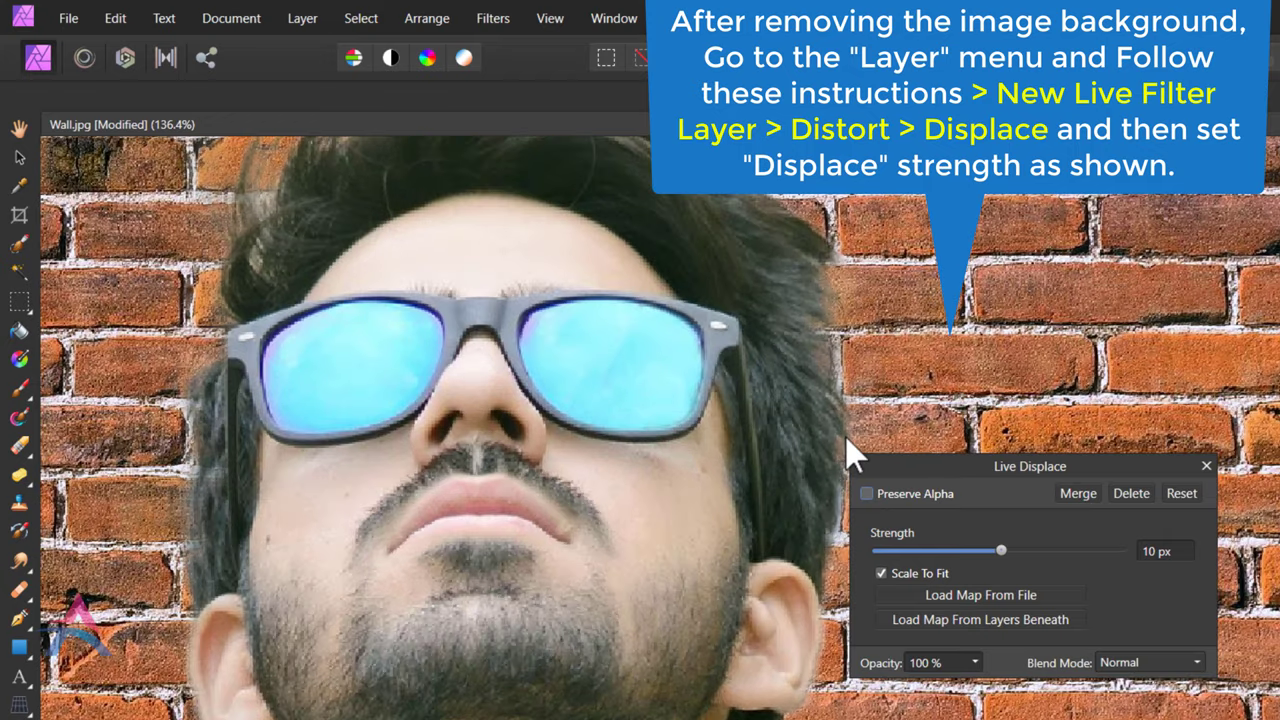
pyautogui.scroll(2, 845, 436)
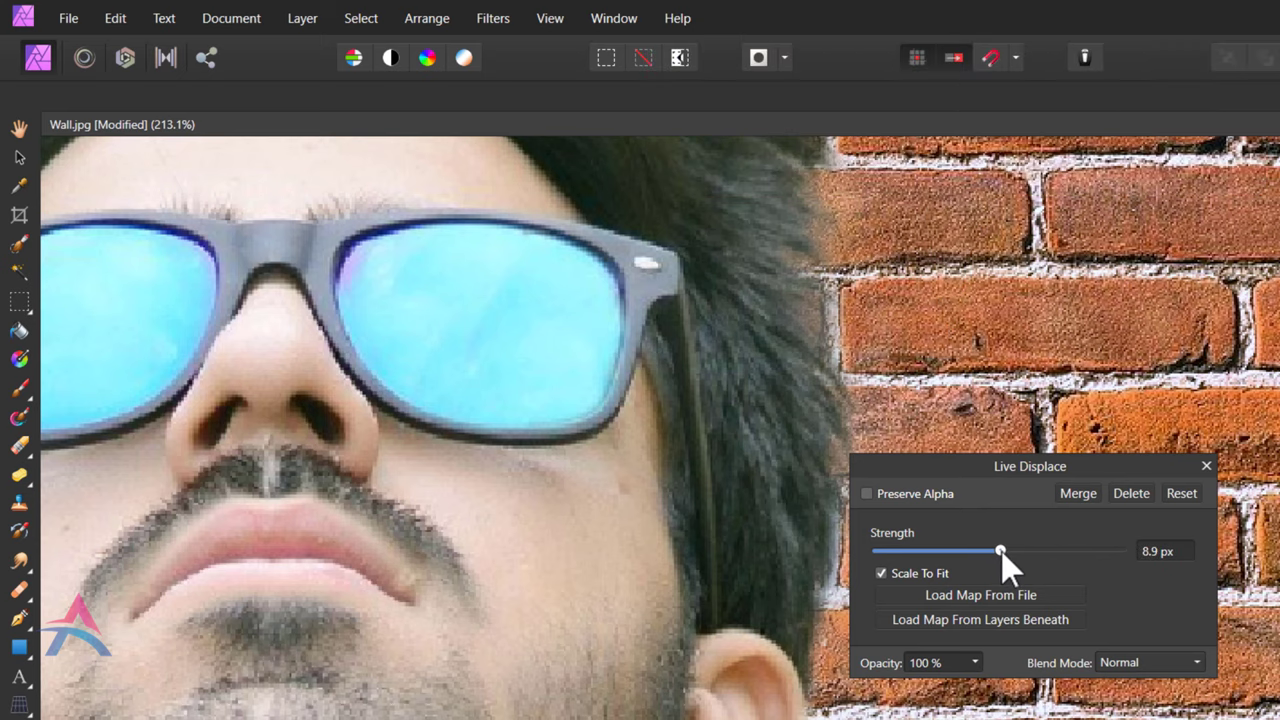
pyautogui.click(975, 617)
pyautogui.write('2.5')
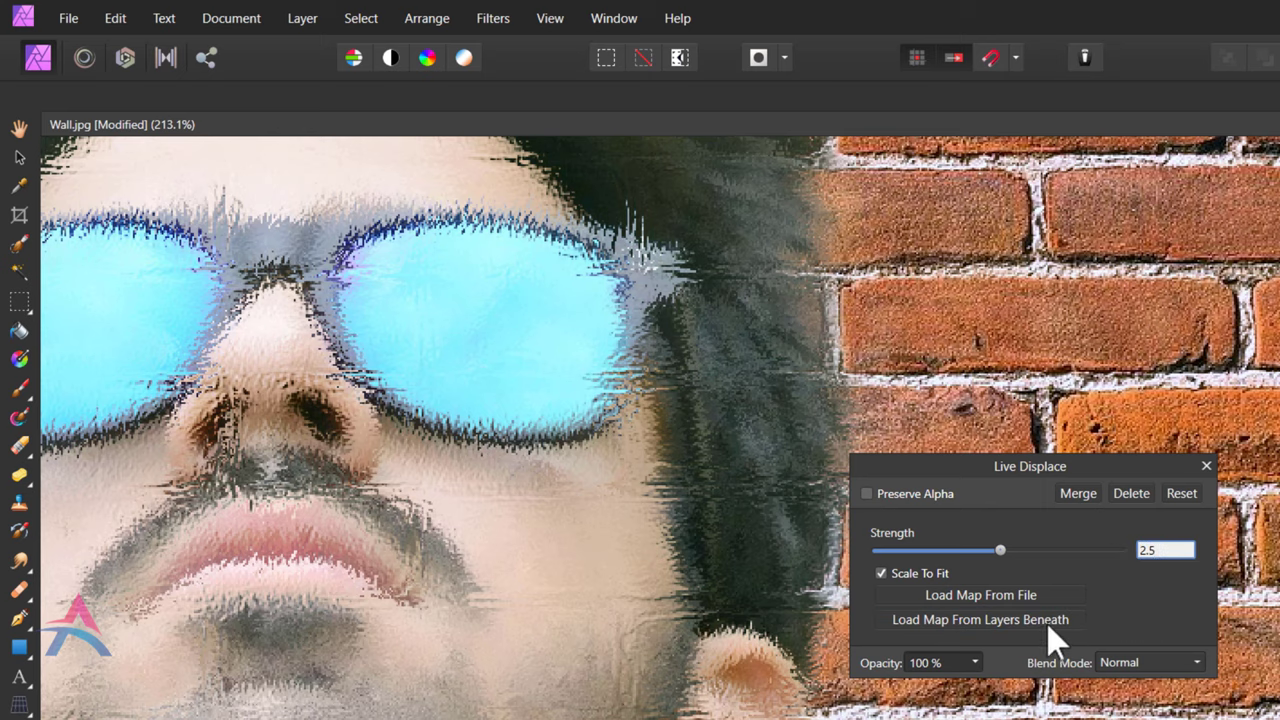
pyautogui.click(1046, 622)
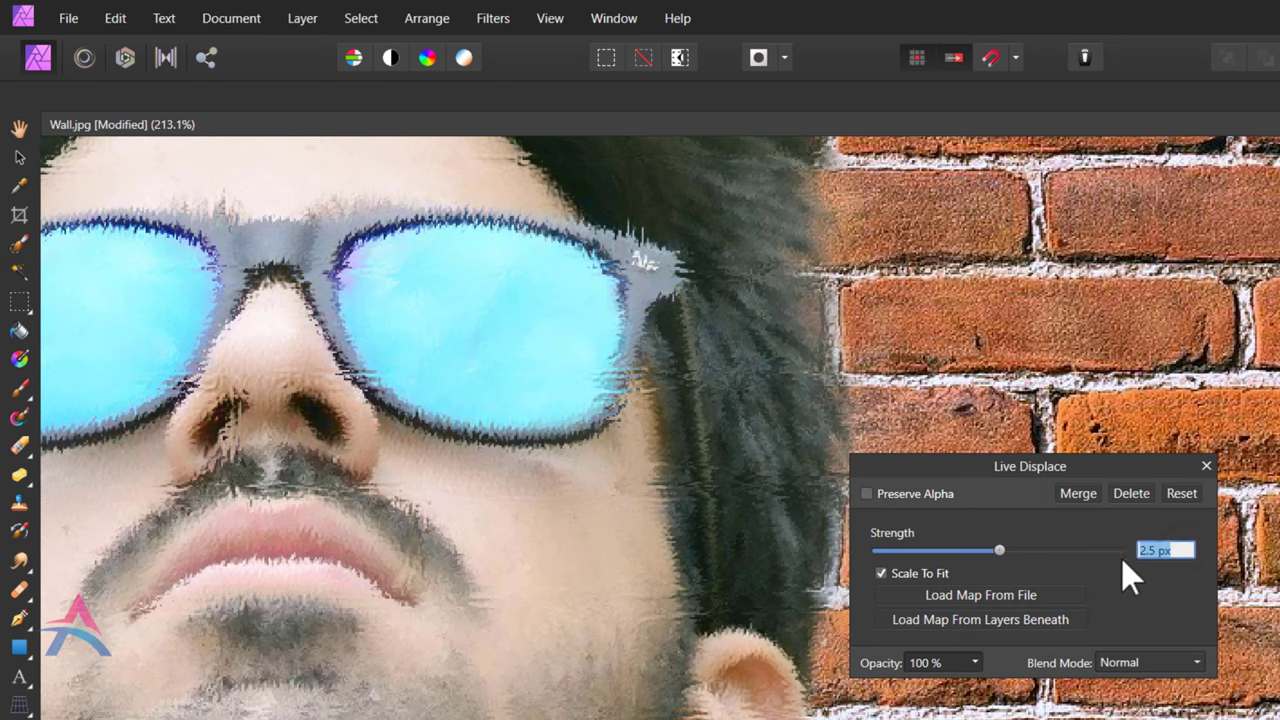
pyautogui.write('2')
pyautogui.click(1006, 620)
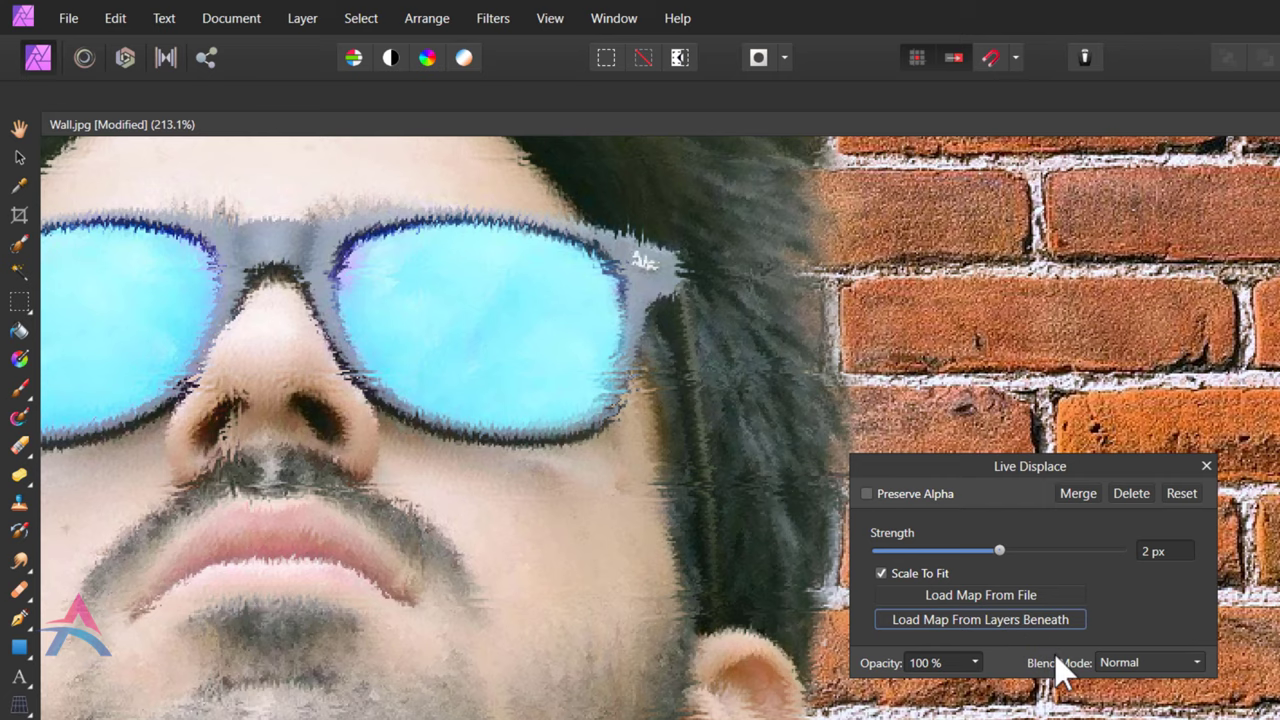
pyautogui.click(1188, 492)
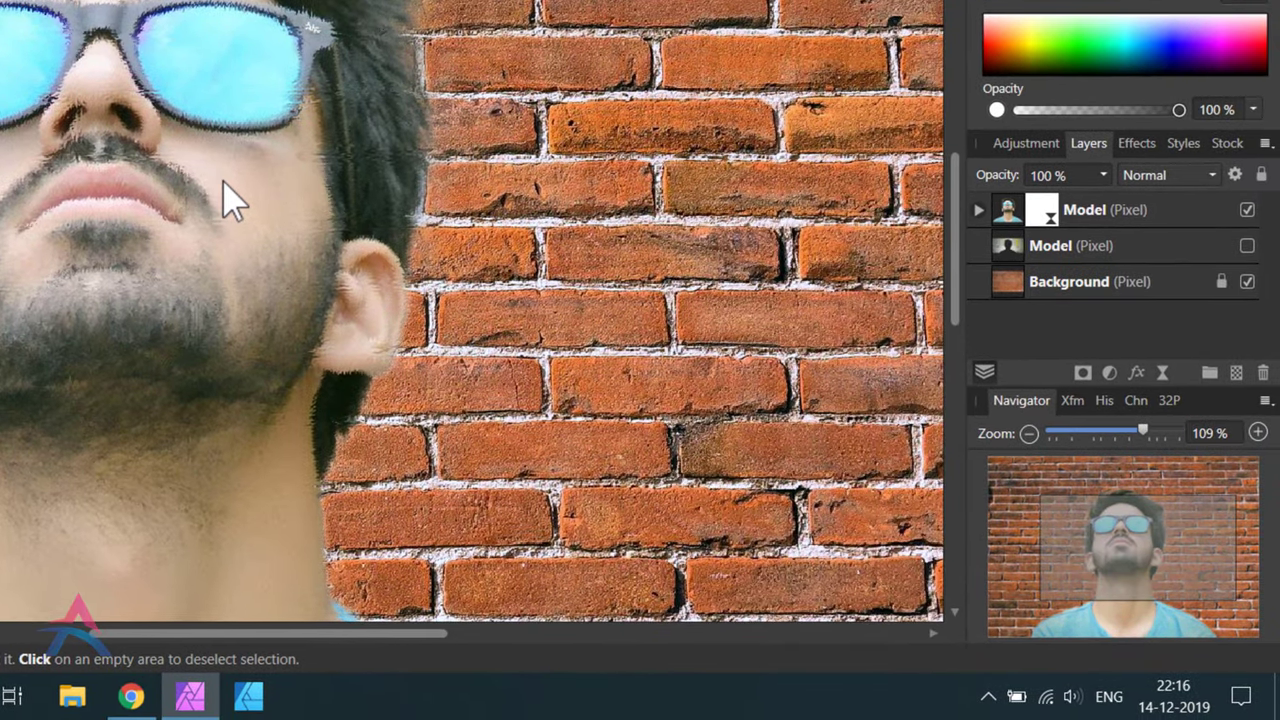
# - Set the top Model layer's blend mode to Linear Light
pyautogui.click(230, 200)
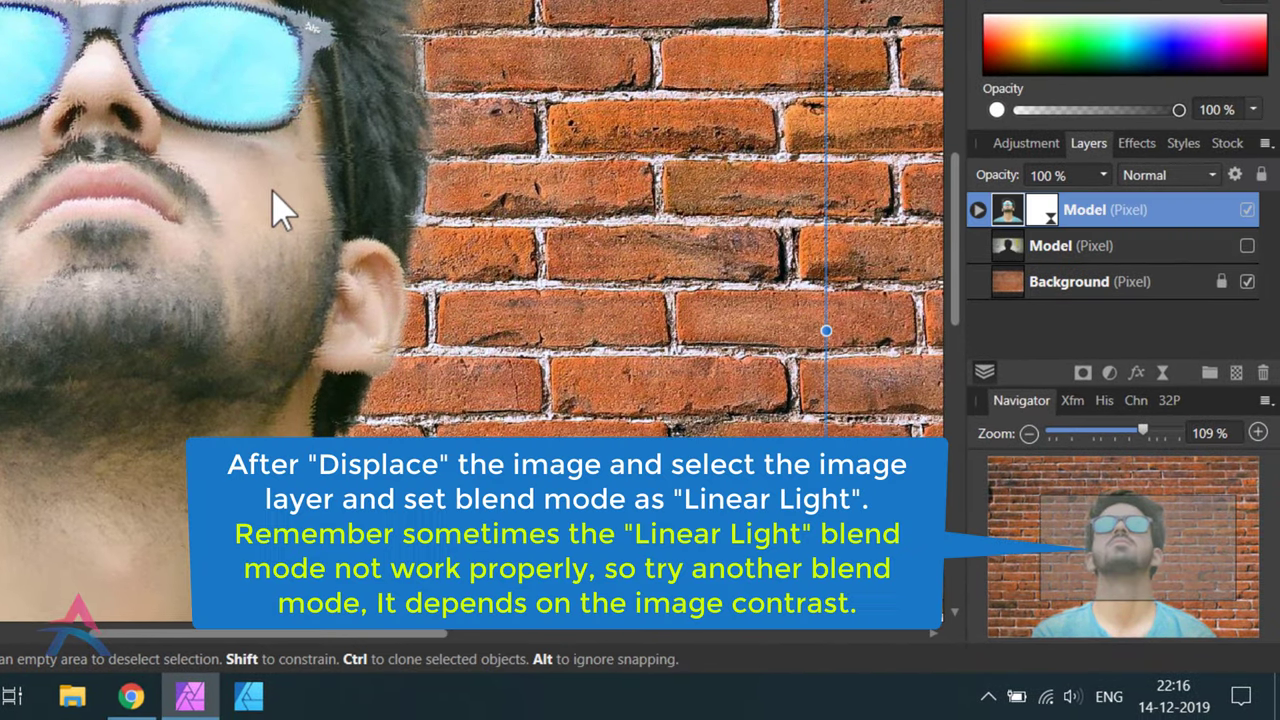
pyautogui.click(1210, 178)
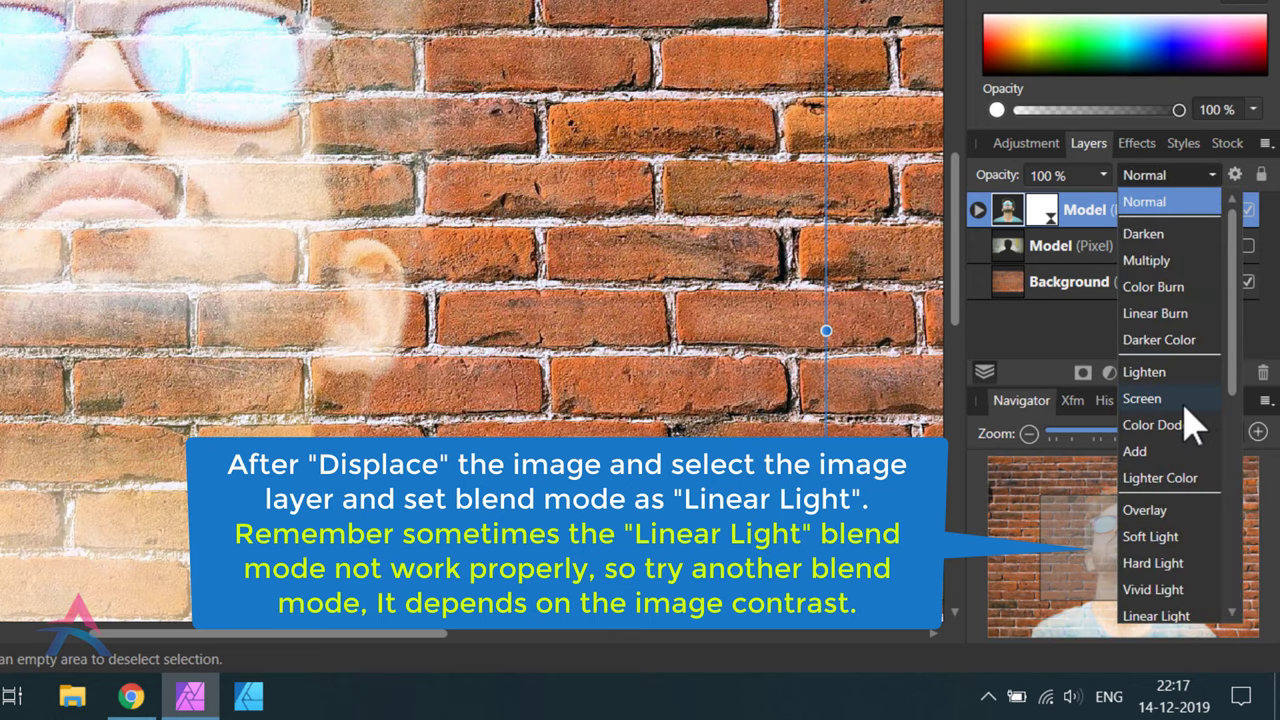
pyautogui.scroll(-1, 1190, 418)
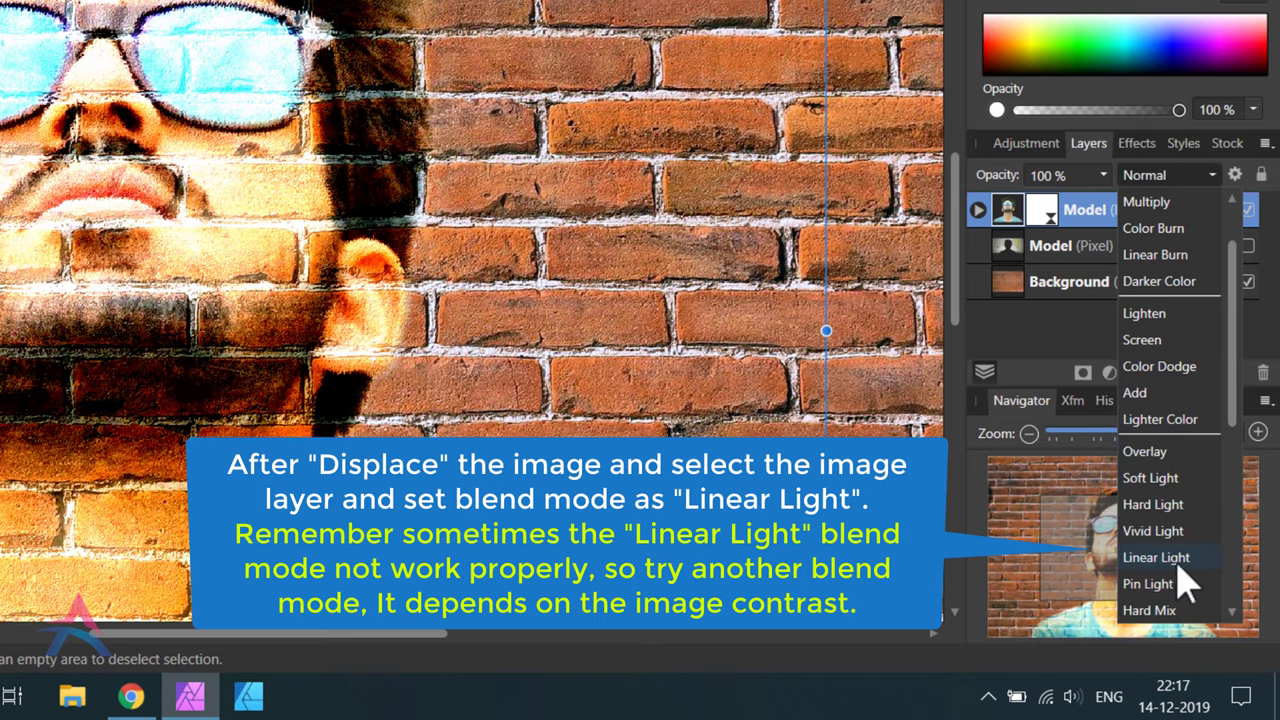
pyautogui.click(1186, 560)
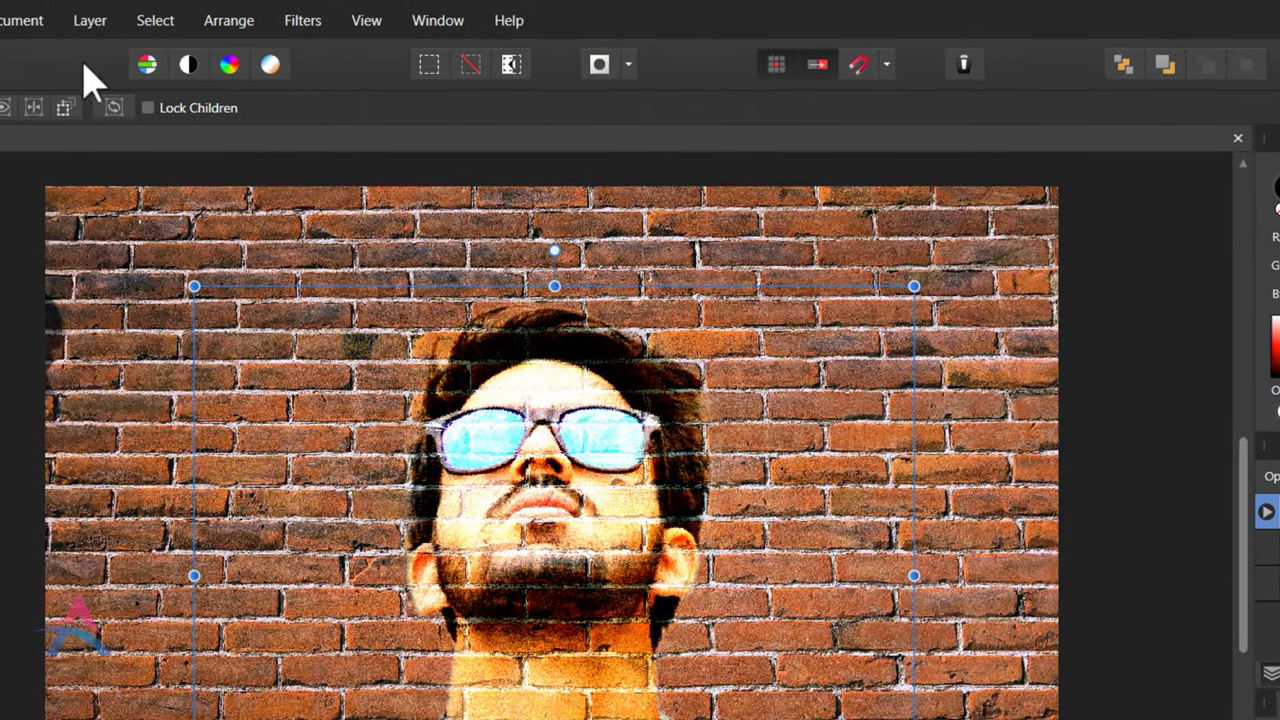
# - Nest an HSL adjustment in the Model layer: saturation -54%, luminosity -10%, hue -17.2°
pyautogui.click(89, 22)
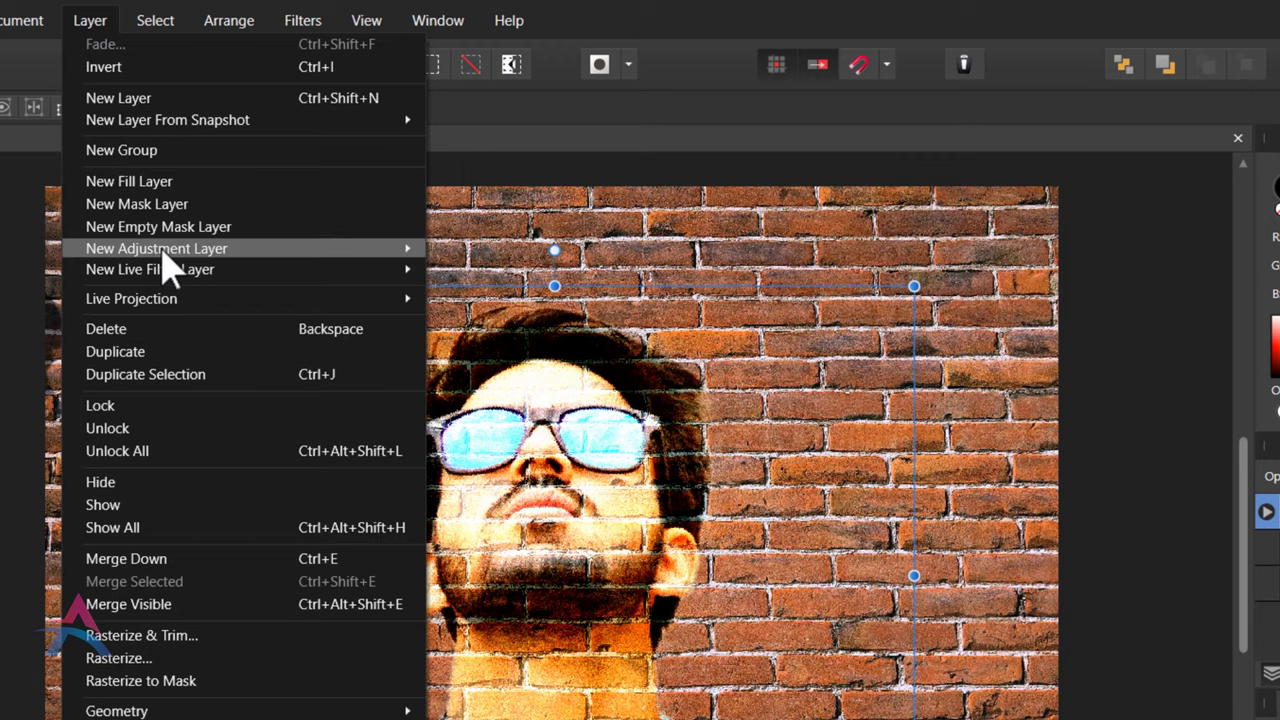
pyautogui.moveTo(157, 248)
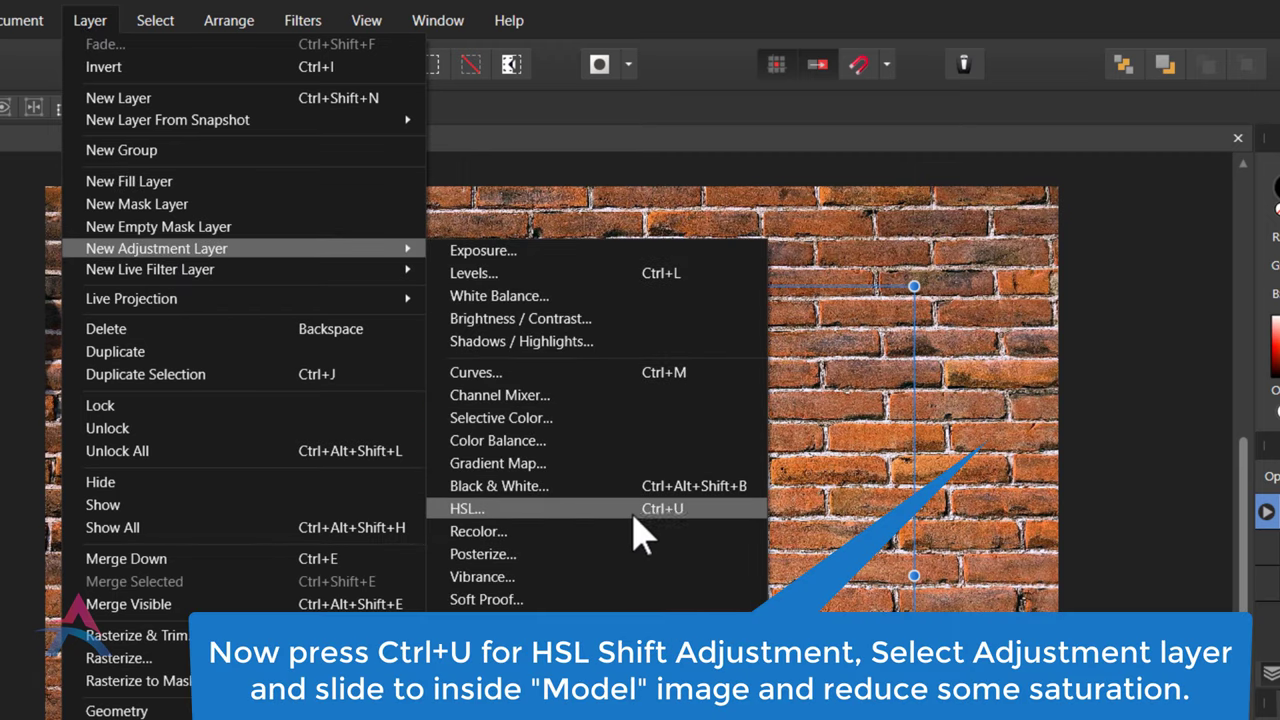
pyautogui.click(660, 518)
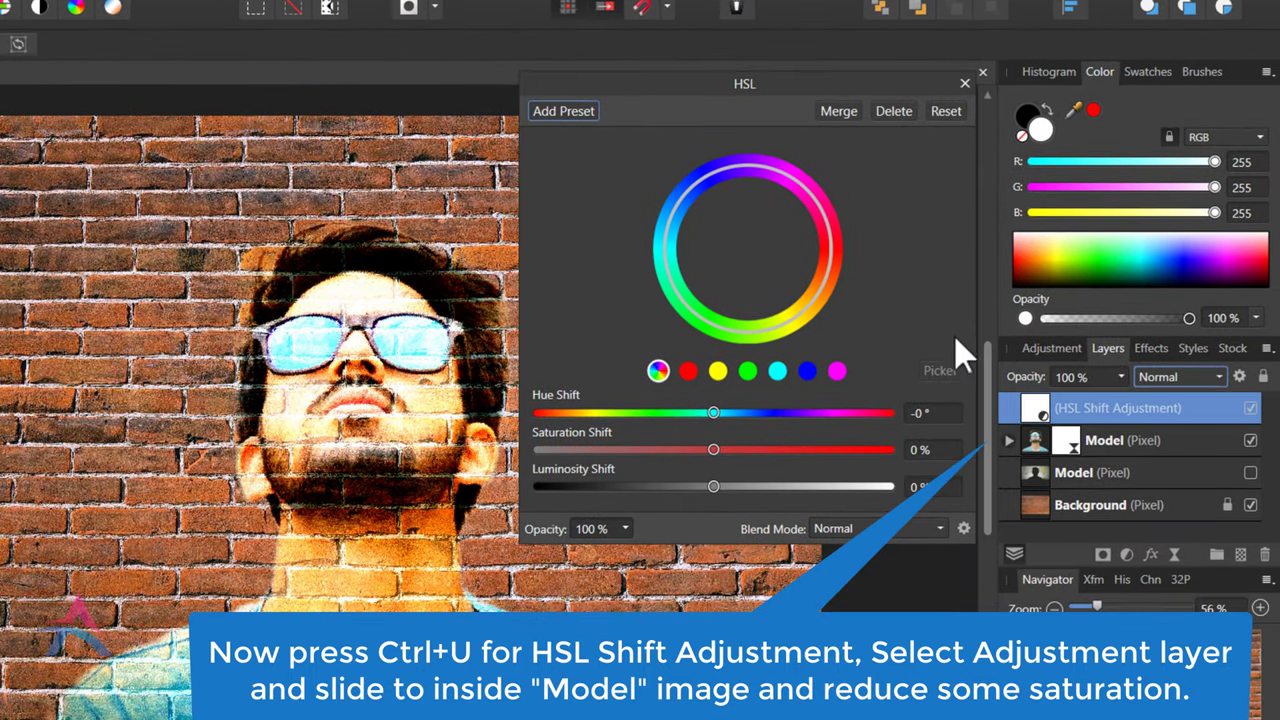
pyautogui.moveTo(1050, 422); pyautogui.dragTo(1052, 450)
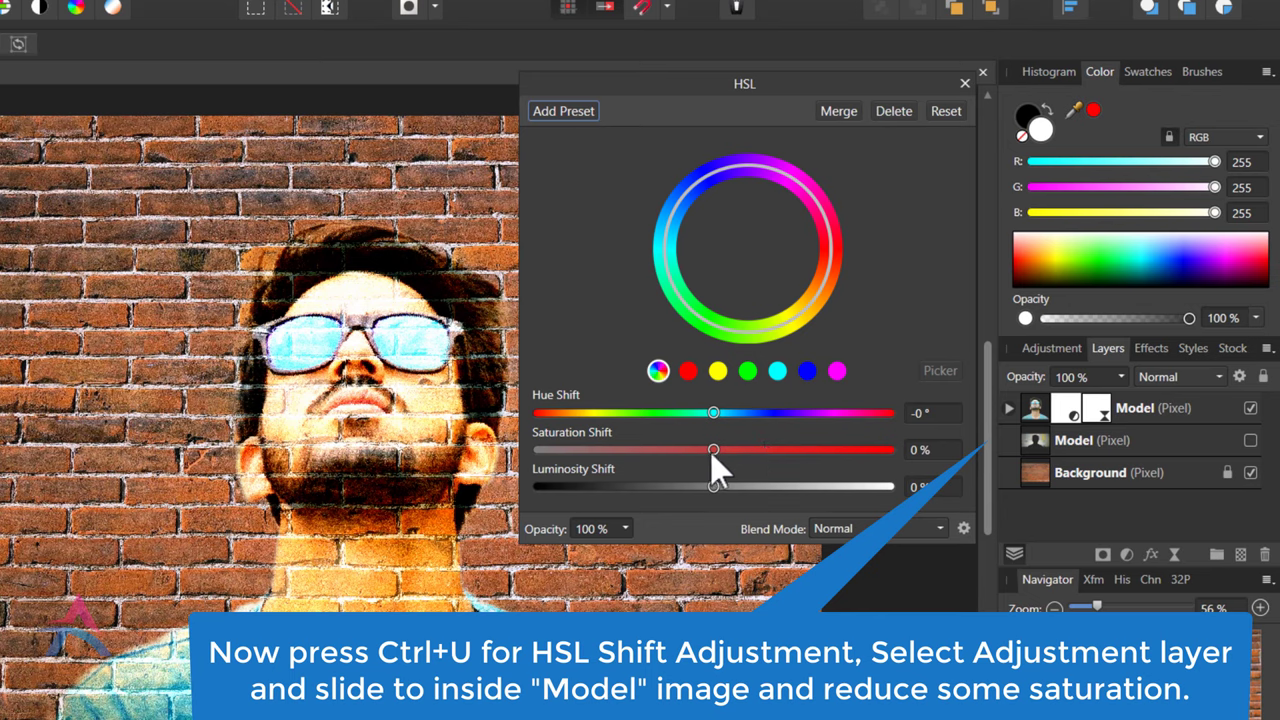
pyautogui.moveTo(711, 449)
pyautogui.mouseDown()
pyautogui.moveTo(620, 450)
pyautogui.moveTo(645, 475)
pyautogui.moveTo(620, 463)
pyautogui.mouseUp()
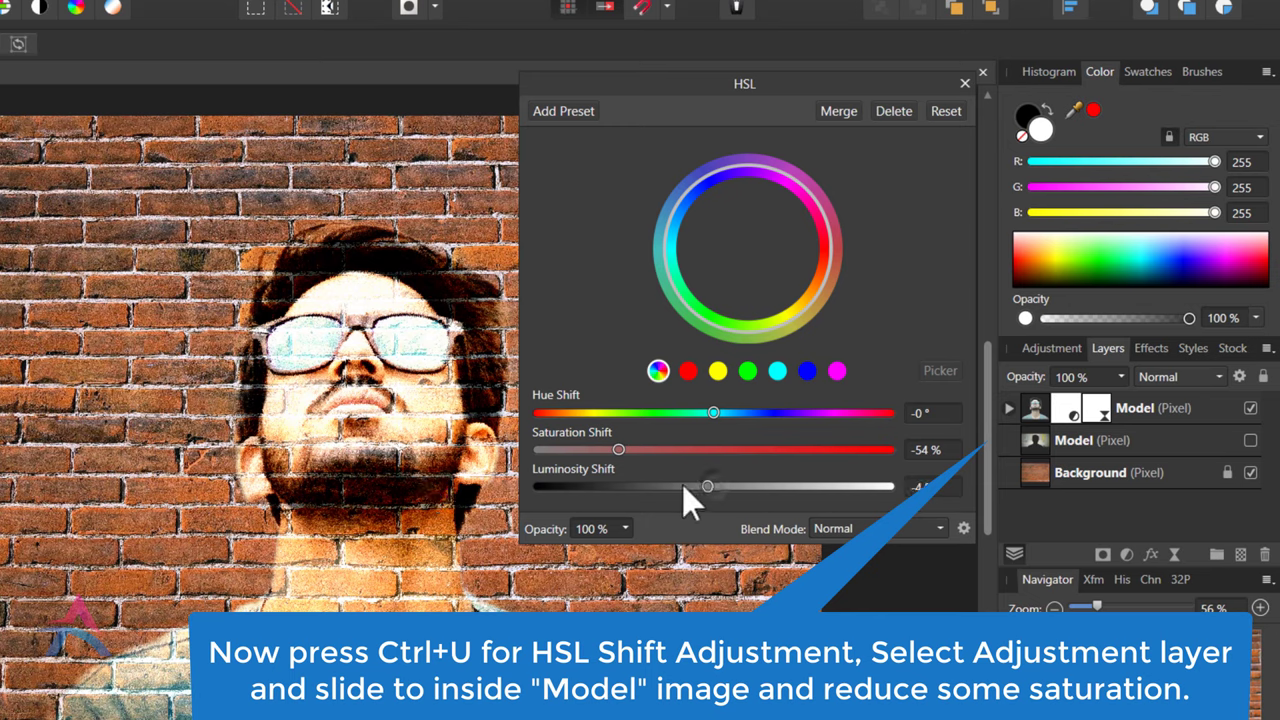
pyautogui.moveTo(684, 488); pyautogui.dragTo(693, 487)
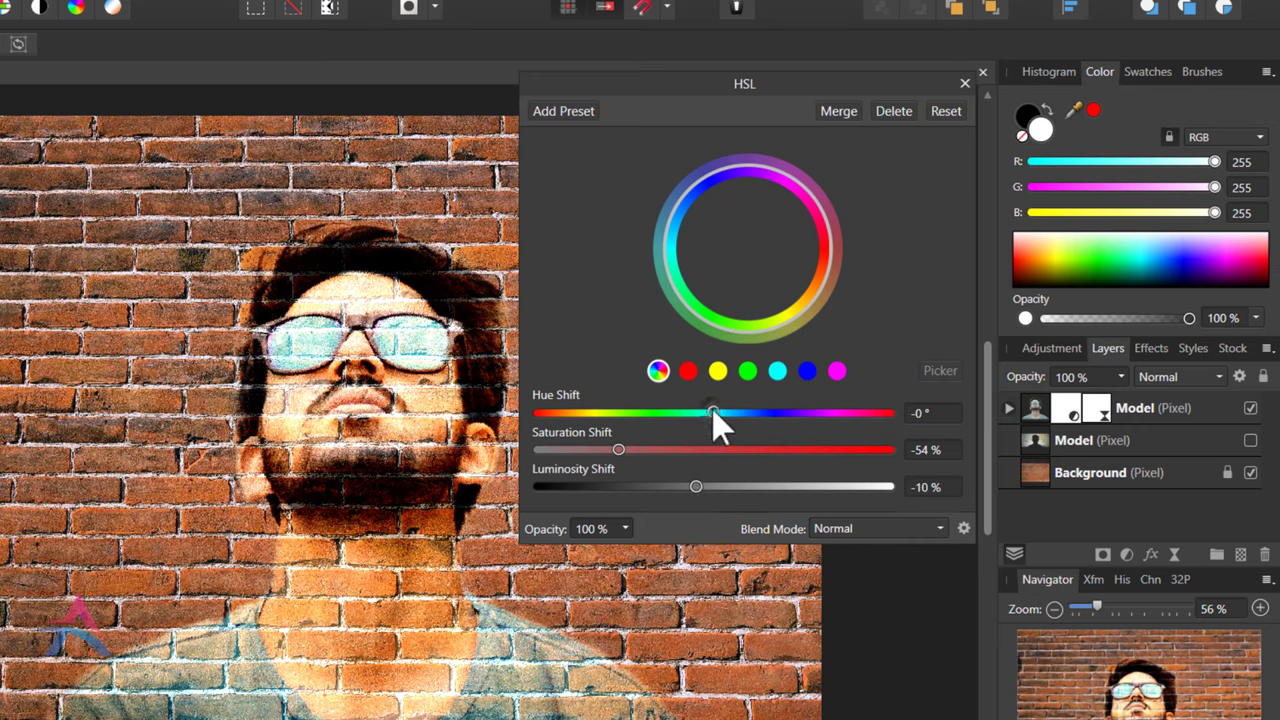
pyautogui.moveTo(706, 414); pyautogui.dragTo(701, 414)
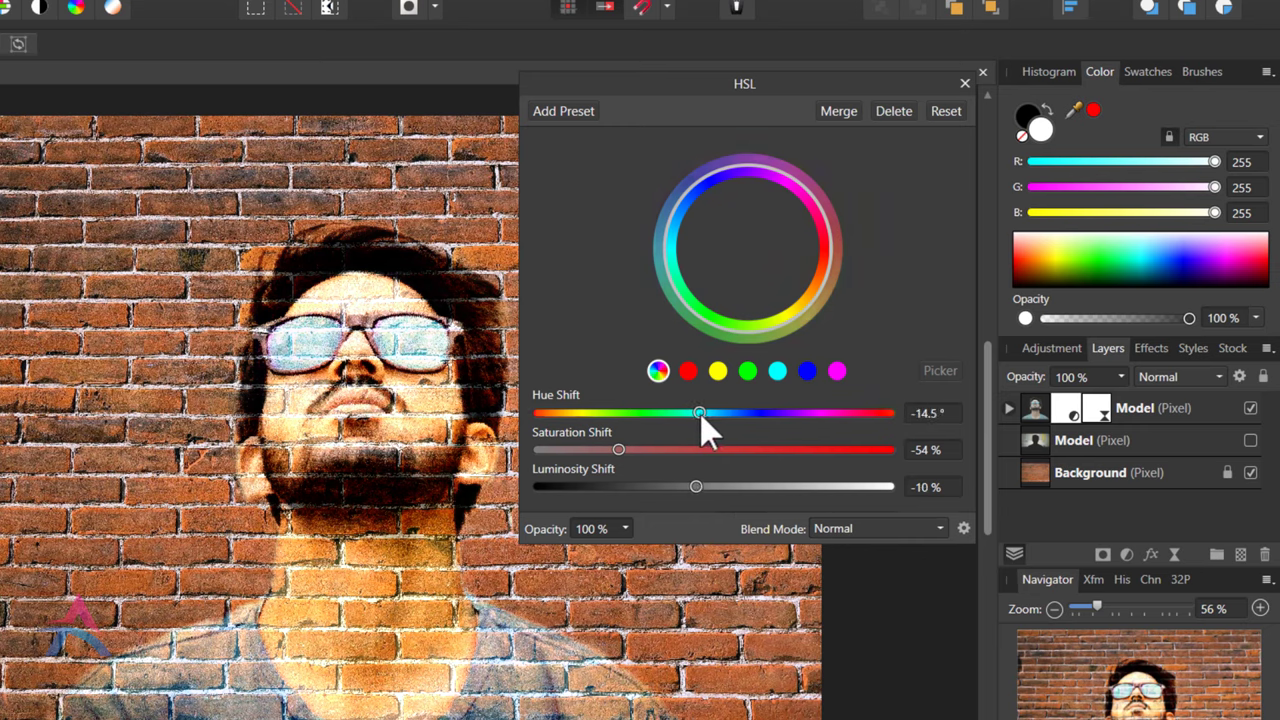
pyautogui.click(964, 84)
# - Merge all visible layers into a new layer and select it on the canvas
pyautogui.scroll(1, 366, 514)
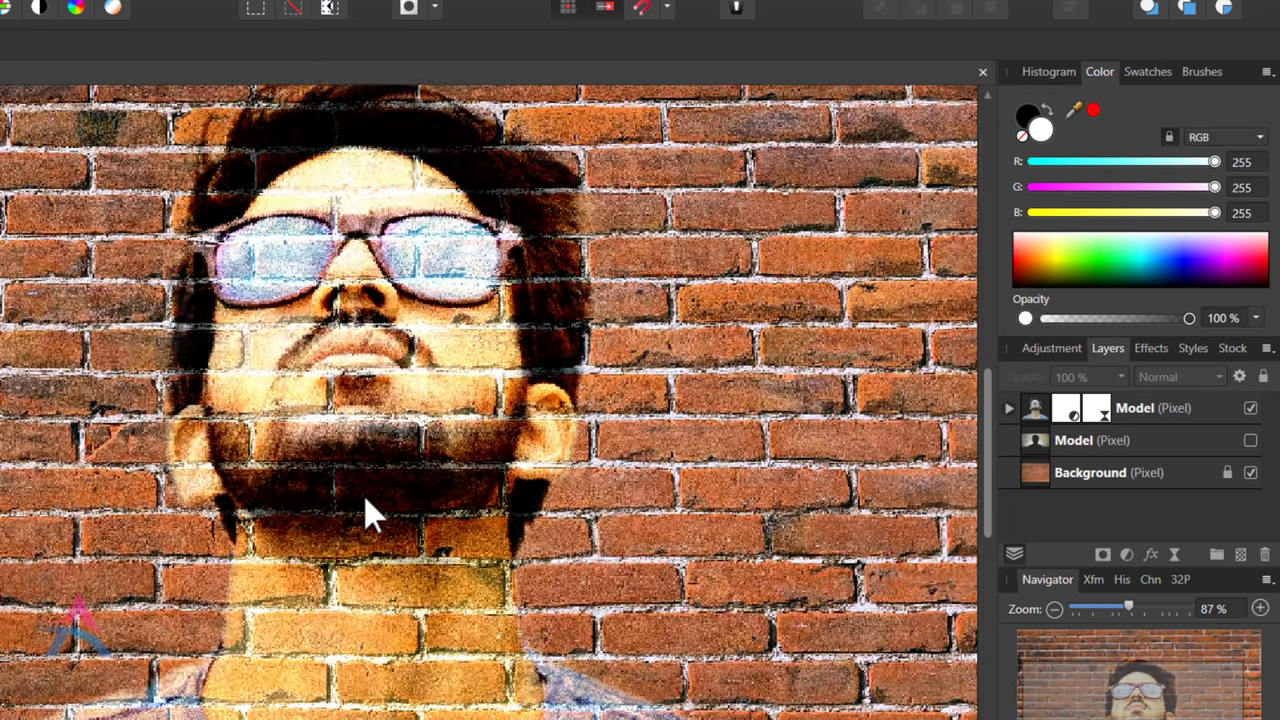
pyautogui.scroll(2, 366, 514)
pyautogui.scroll(-1, 318, 465)
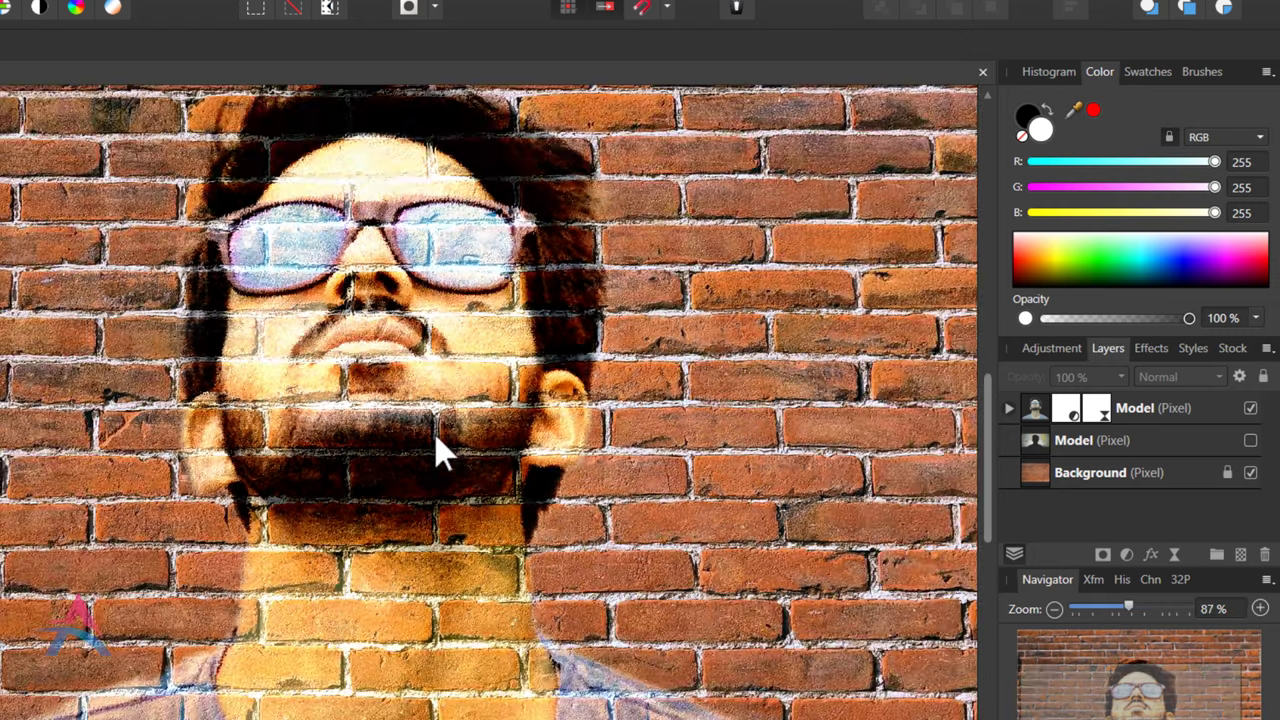
pyautogui.scroll(-2, 443, 451)
pyautogui.scroll(-2, 394, 500)
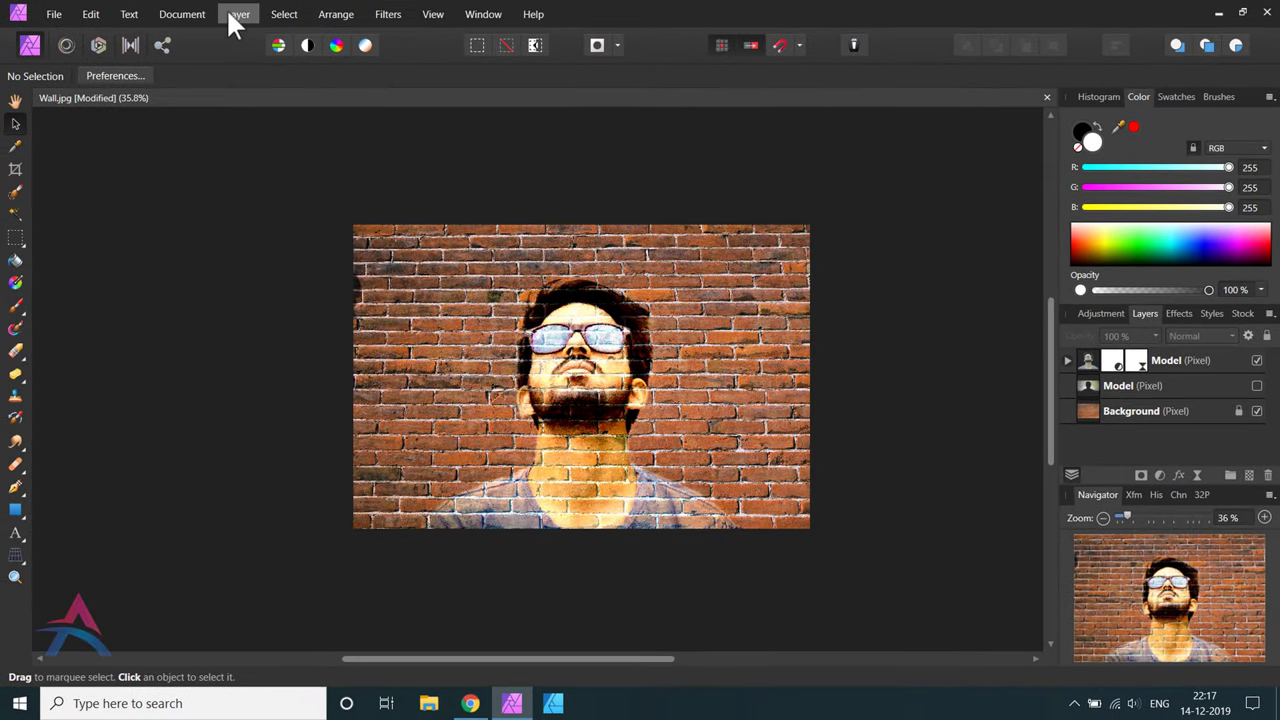
pyautogui.click(232, 16)
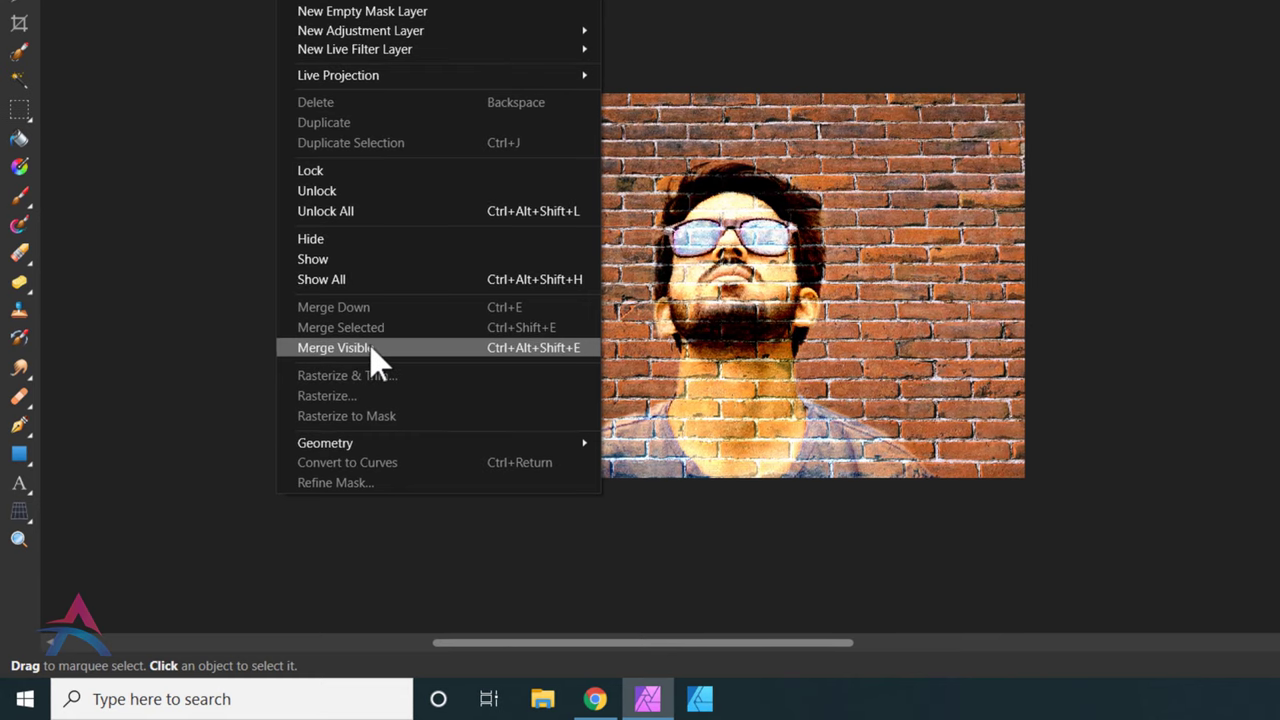
pyautogui.click(371, 348)
pyautogui.click(363, 306)
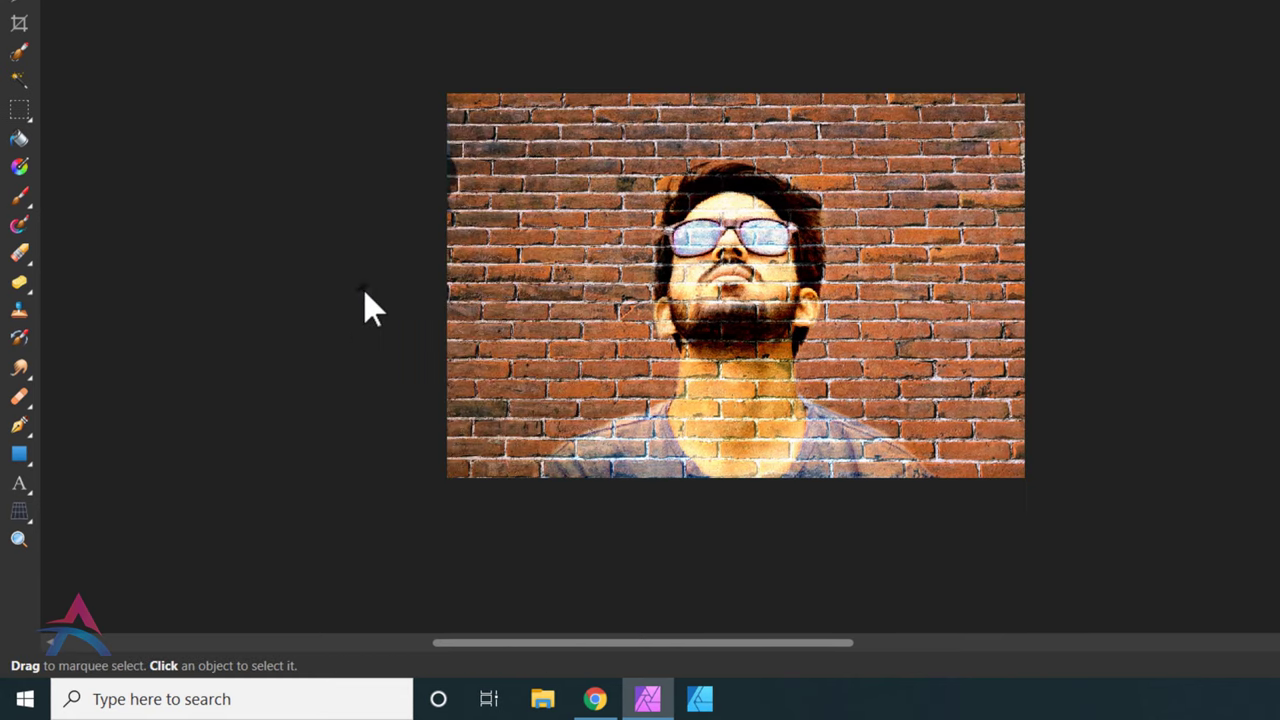
pyautogui.click(567, 265)
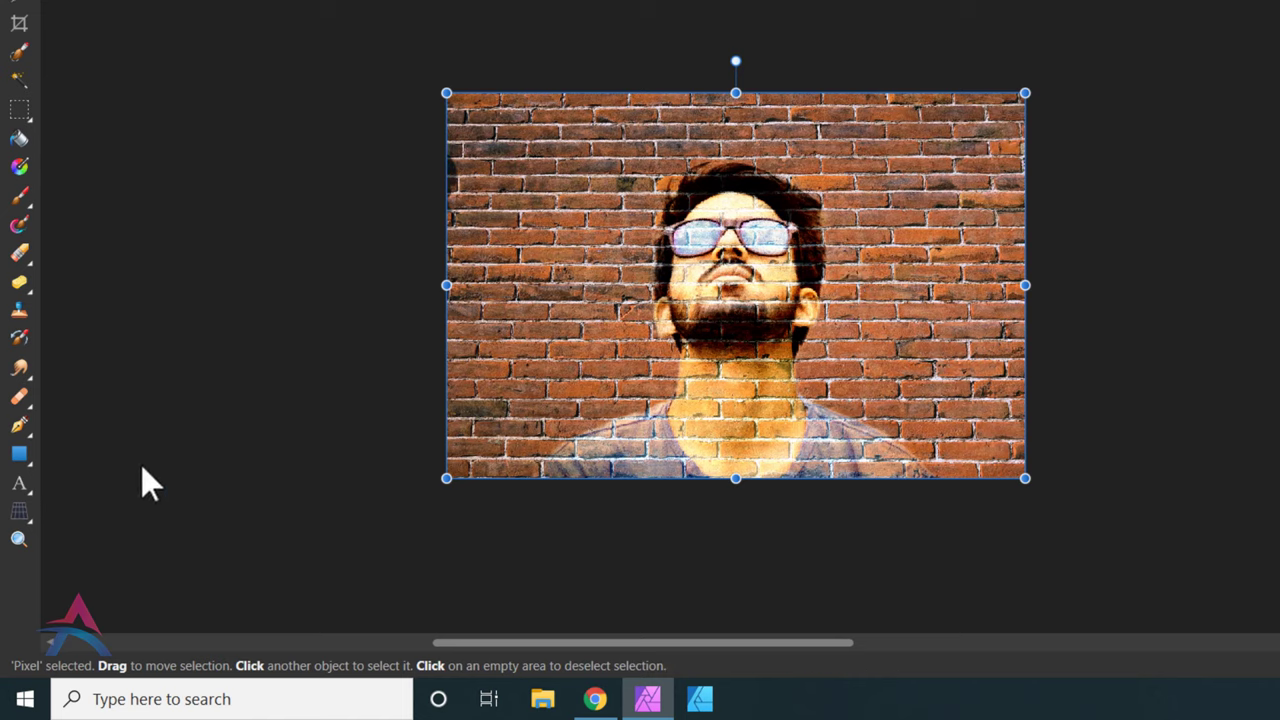
# - Apply a perspective warp to the merged mural, stretching its left corners outward
pyautogui.click(20, 518)
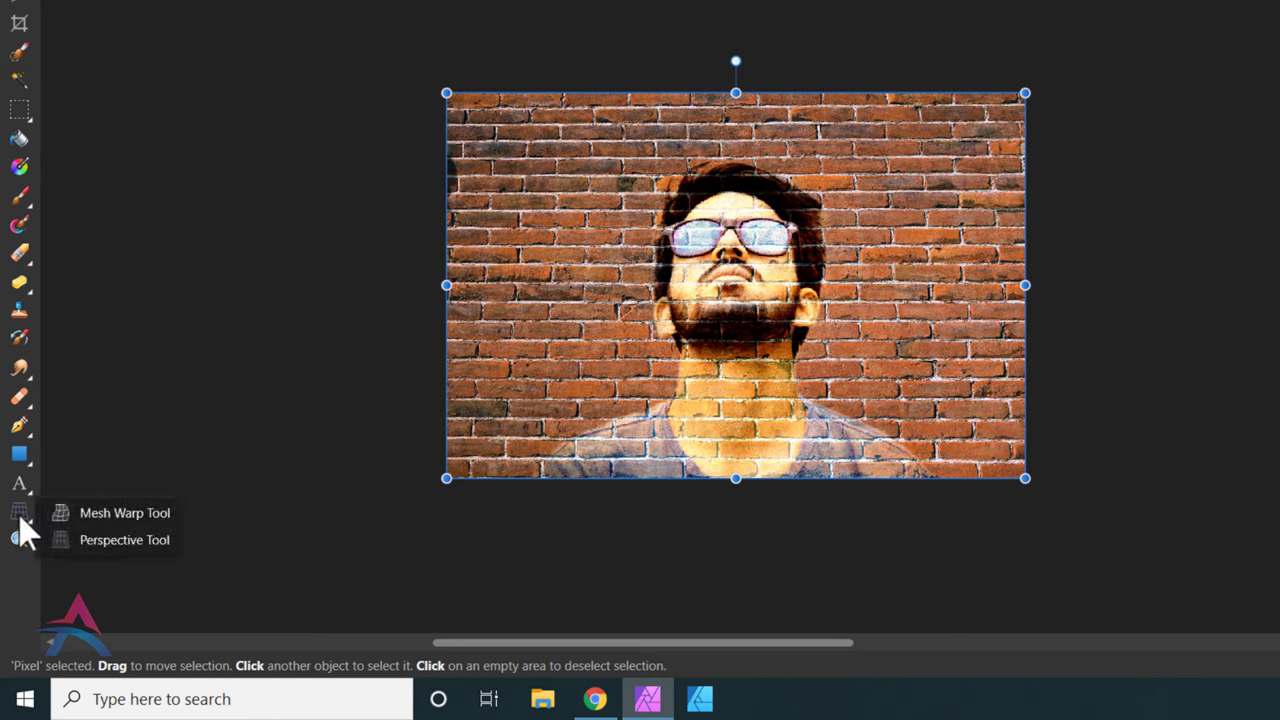
pyautogui.click(135, 543)
pyautogui.moveTo(935, 320); pyautogui.dragTo(953, 181)
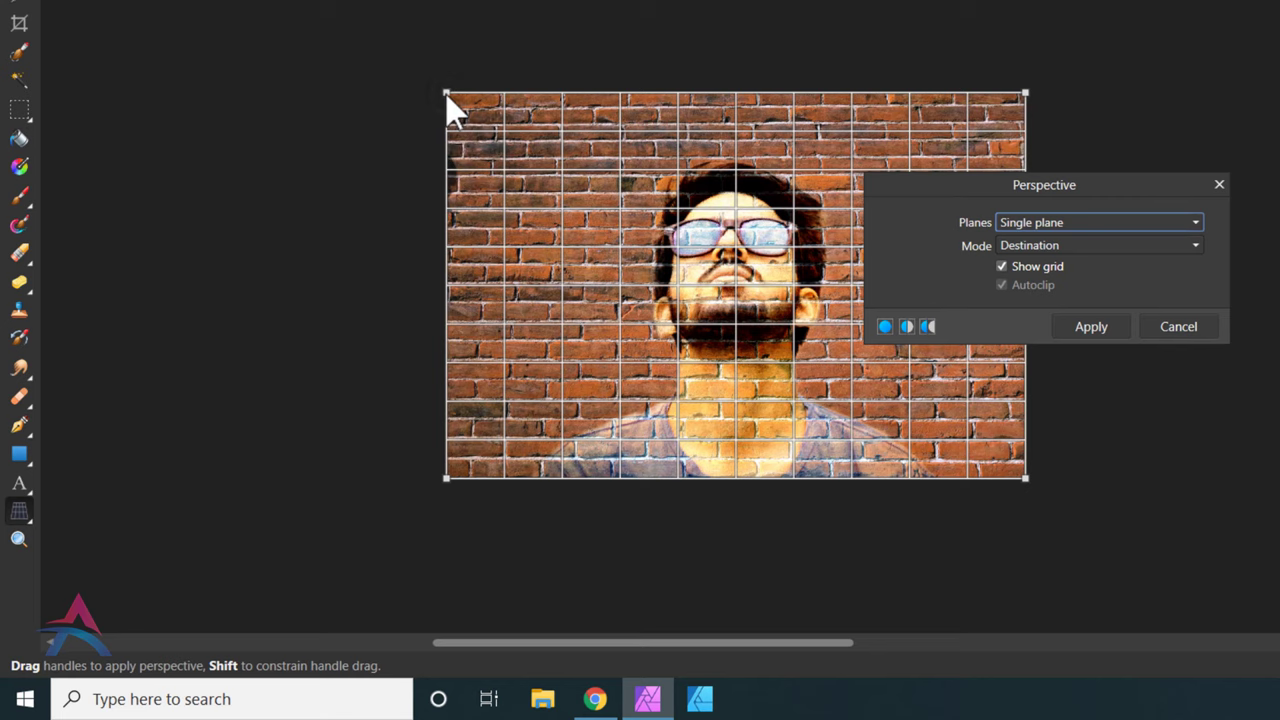
pyautogui.moveTo(445, 93); pyautogui.dragTo(420, 11)
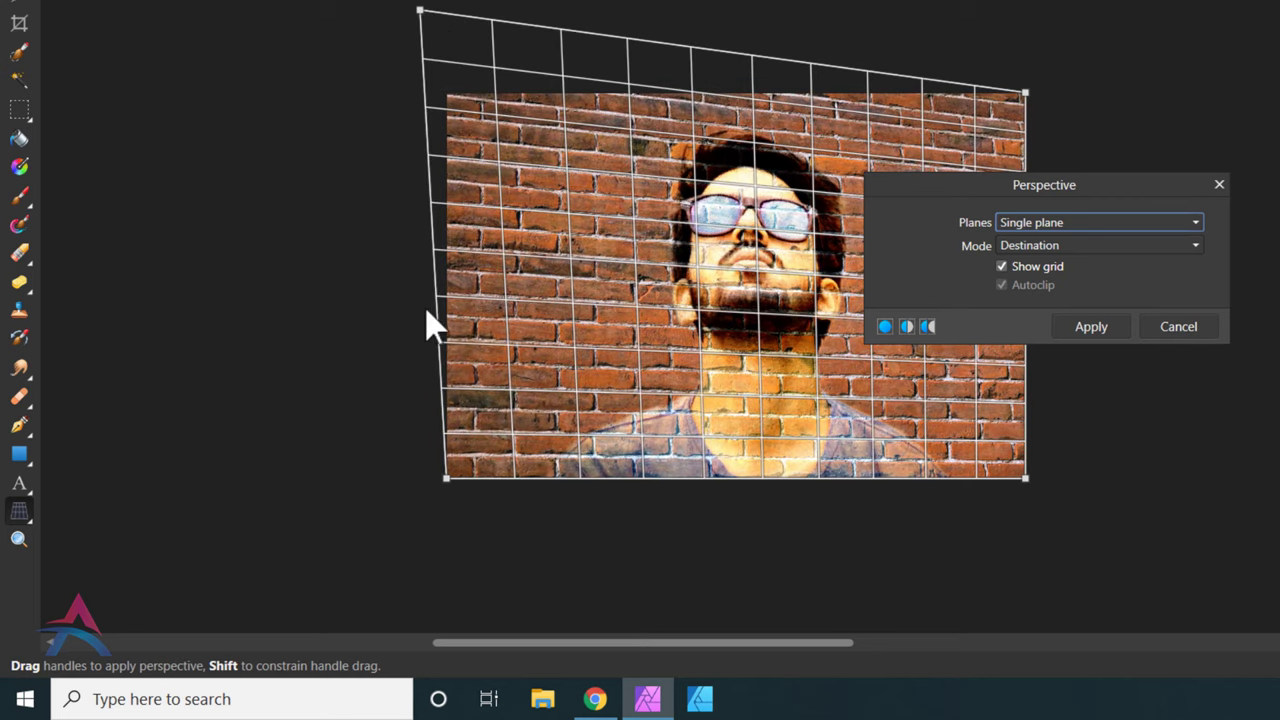
pyautogui.moveTo(447, 480)
pyautogui.mouseDown()
pyautogui.moveTo(403, 529)
pyautogui.moveTo(417, 514)
pyautogui.moveTo(408, 565)
pyautogui.moveTo(413, 540)
pyautogui.mouseUp()
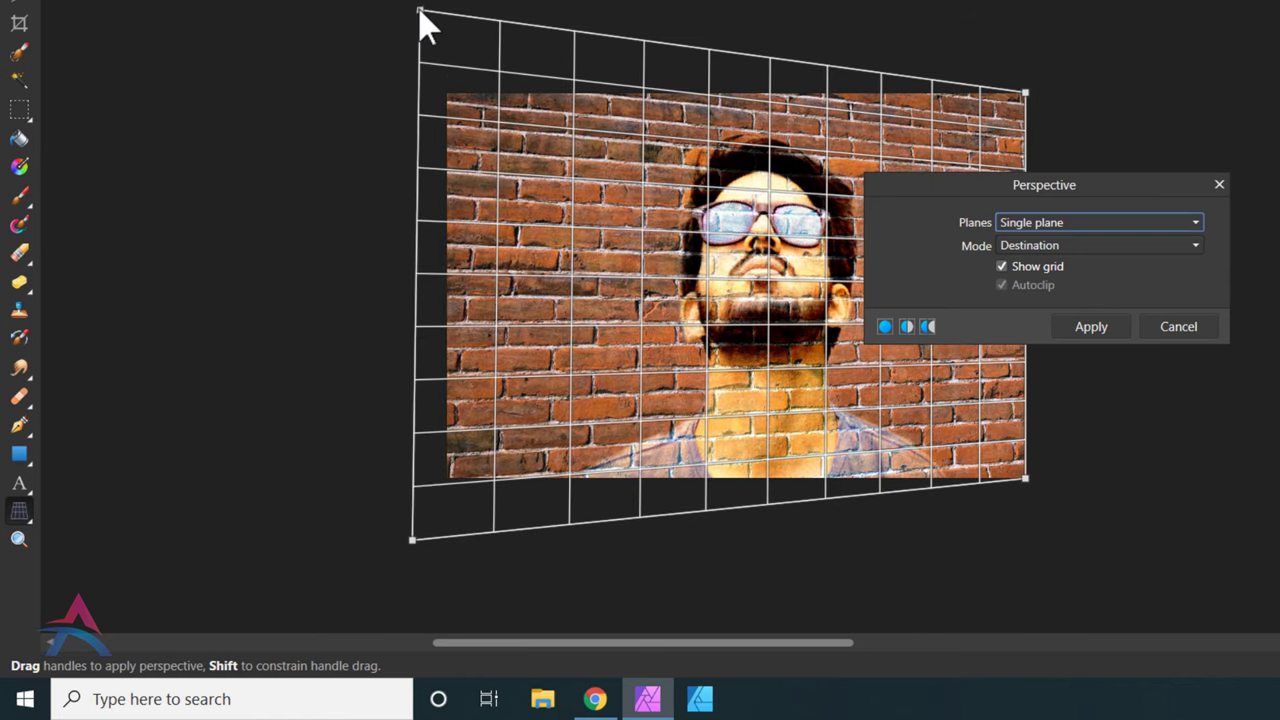
pyautogui.moveTo(420, 12); pyautogui.dragTo(415, 0)
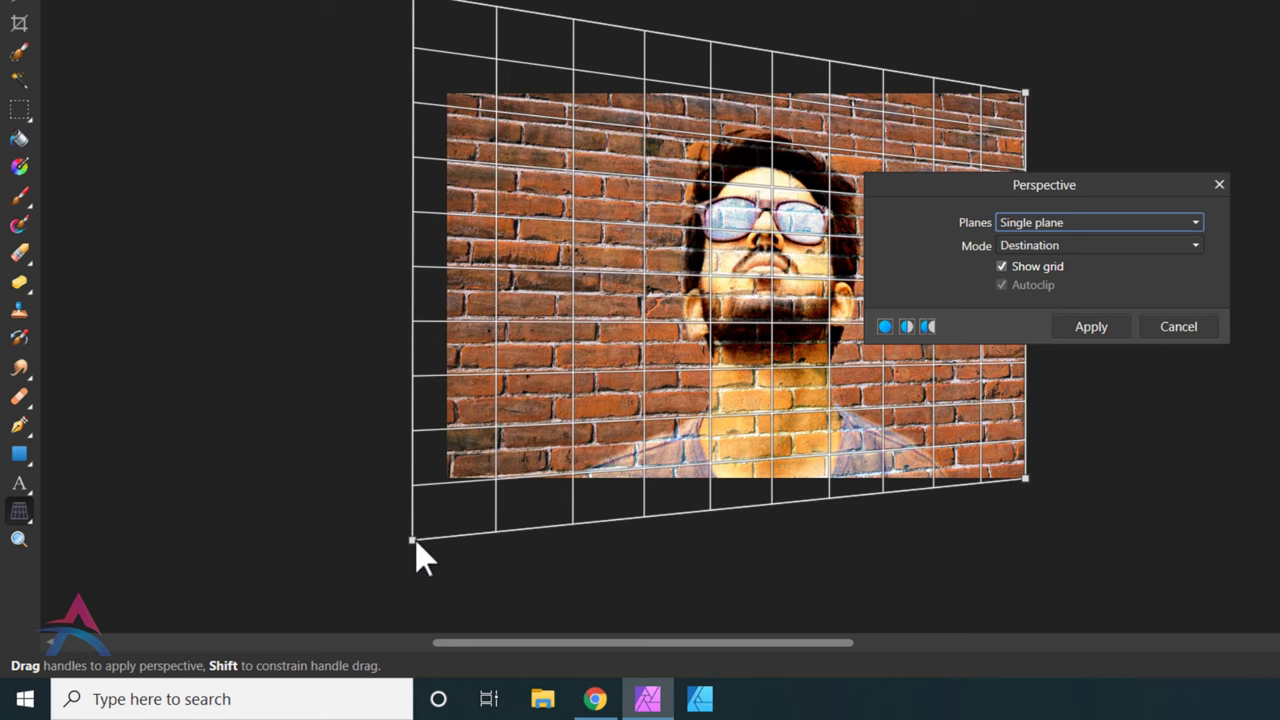
pyautogui.moveTo(414, 543); pyautogui.dragTo(407, 553)
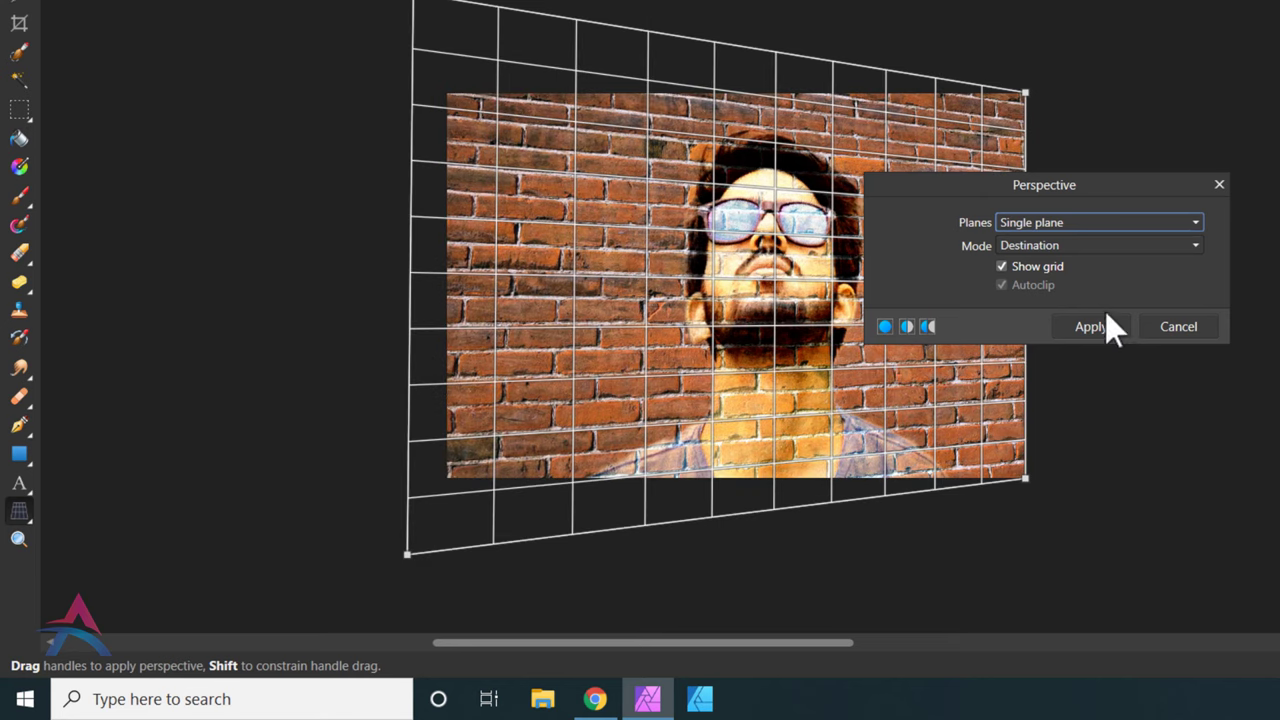
pyautogui.click(1098, 326)
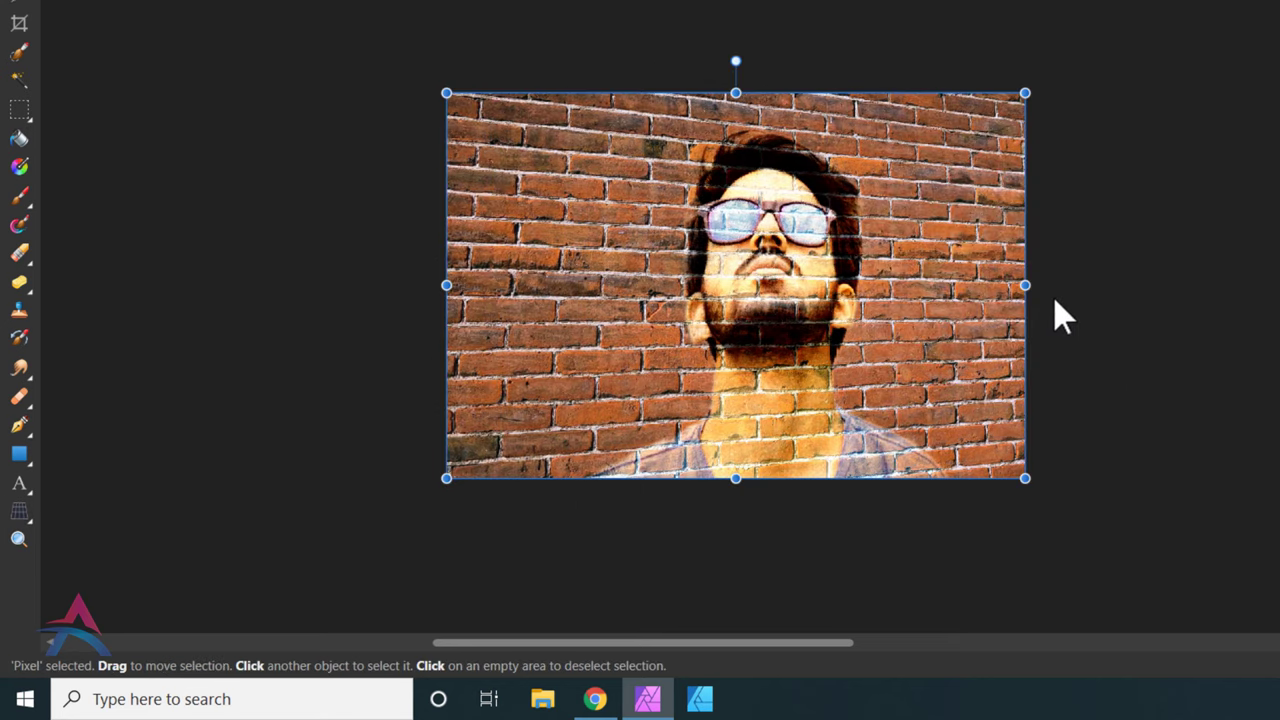
# - Stretch the perspective-warped mural layer past every canvas edge, then deselect it
pyautogui.moveTo(1025, 285); pyautogui.dragTo(1043, 285)
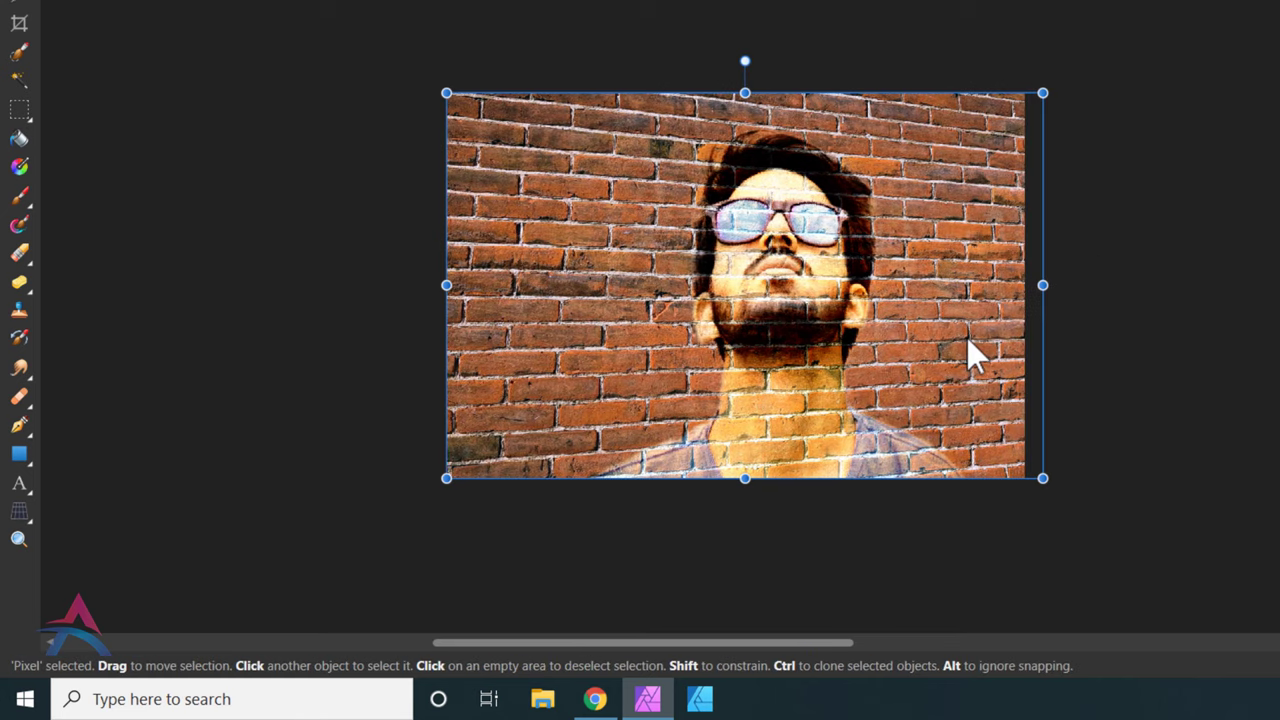
pyautogui.moveTo(968, 338); pyautogui.dragTo(952, 342)
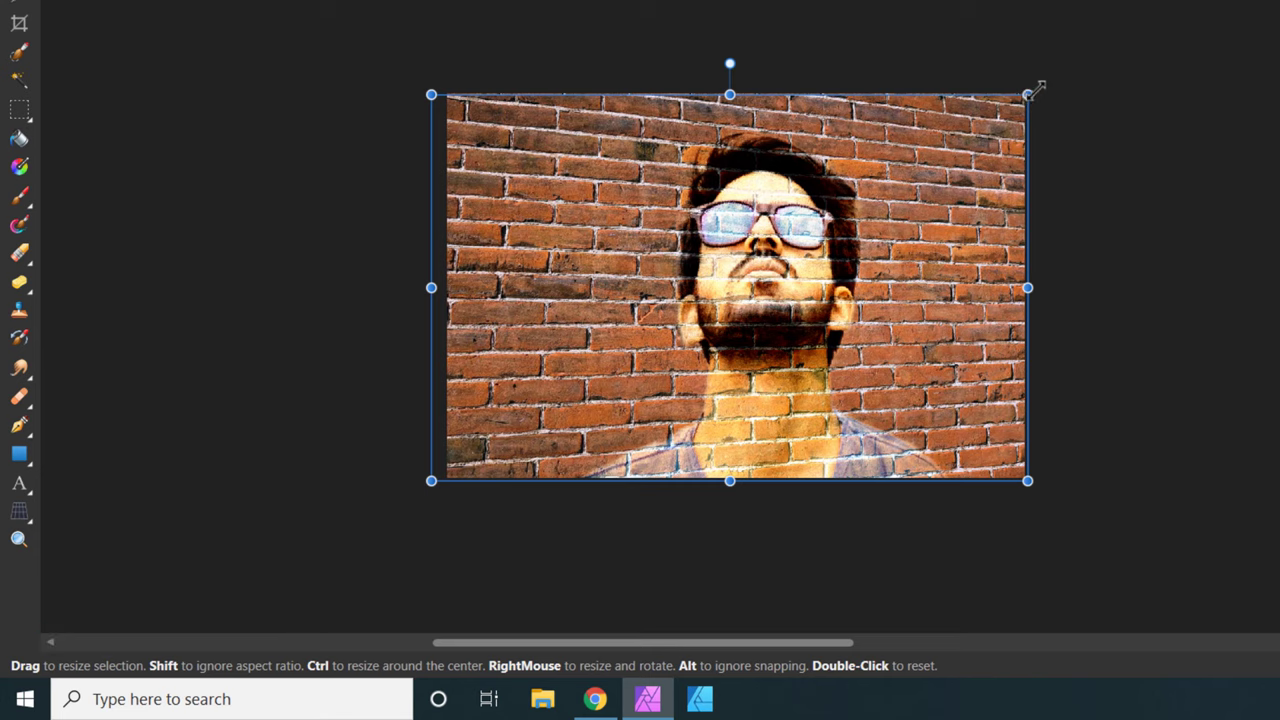
pyautogui.moveTo(1030, 92); pyautogui.dragTo(1048, 80)
pyautogui.moveTo(986, 207); pyautogui.dragTo(972, 205)
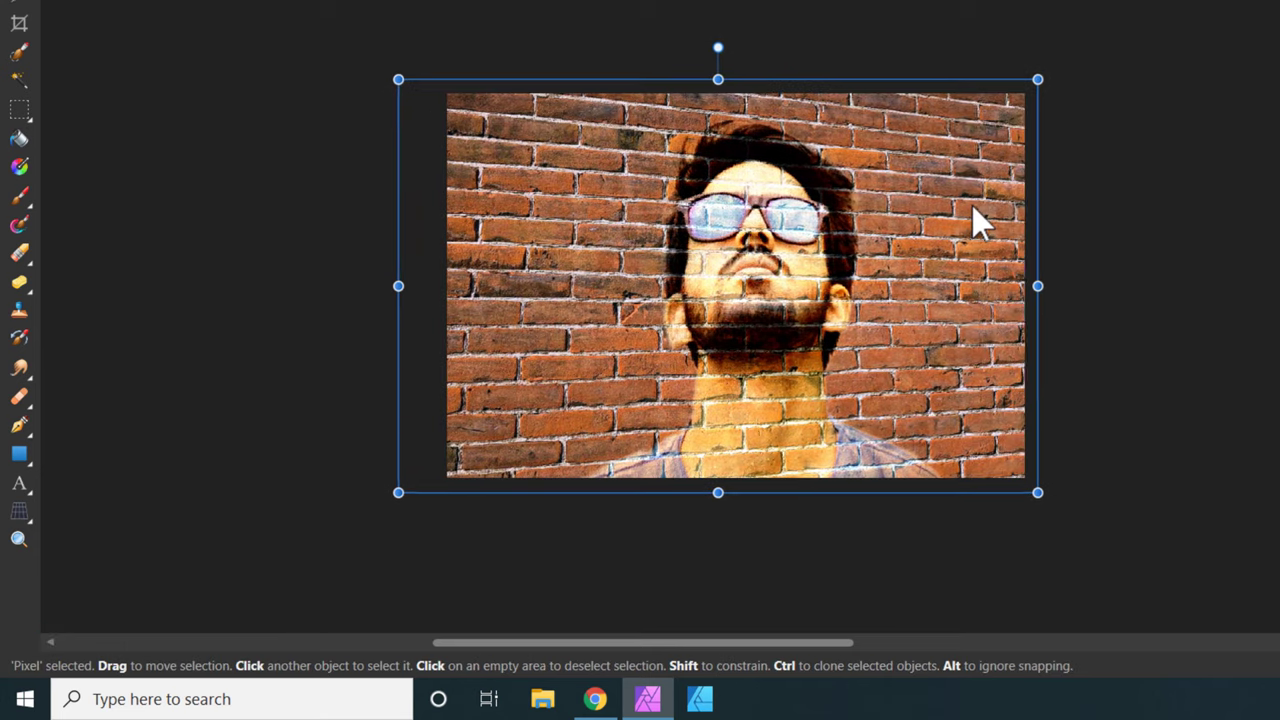
pyautogui.click(1116, 247)
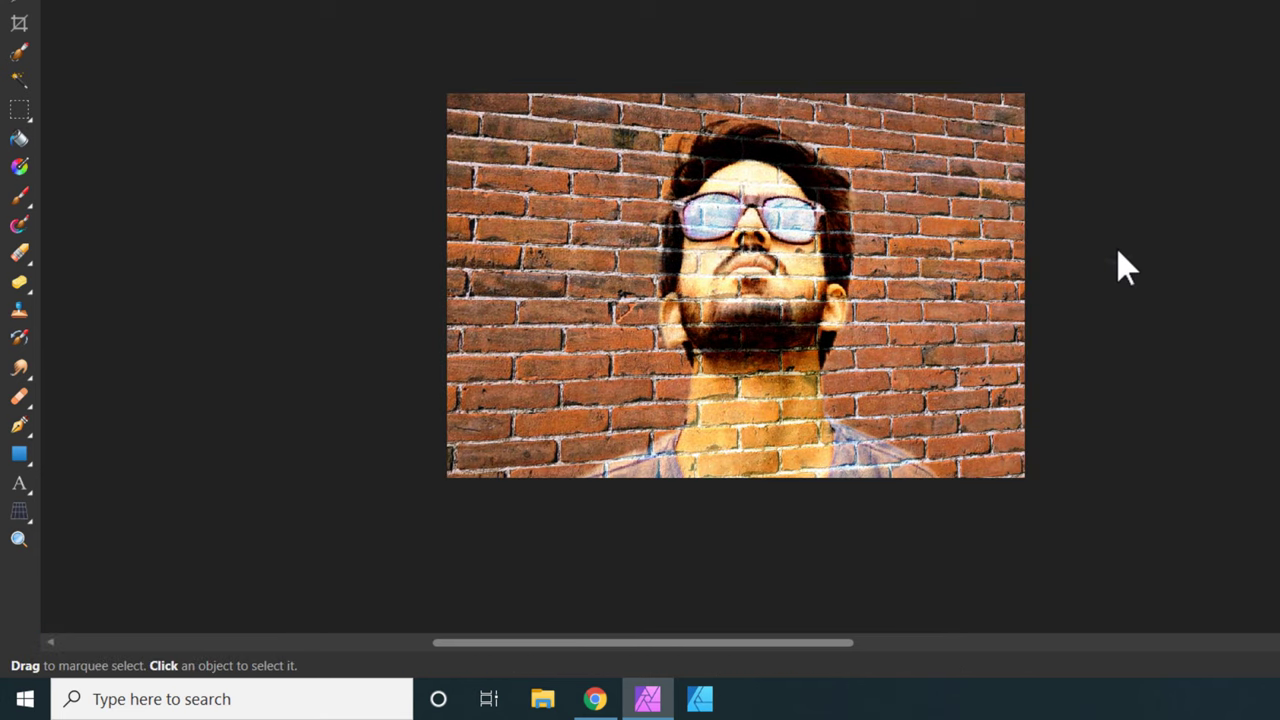
pyautogui.scroll(1, 955, 241)
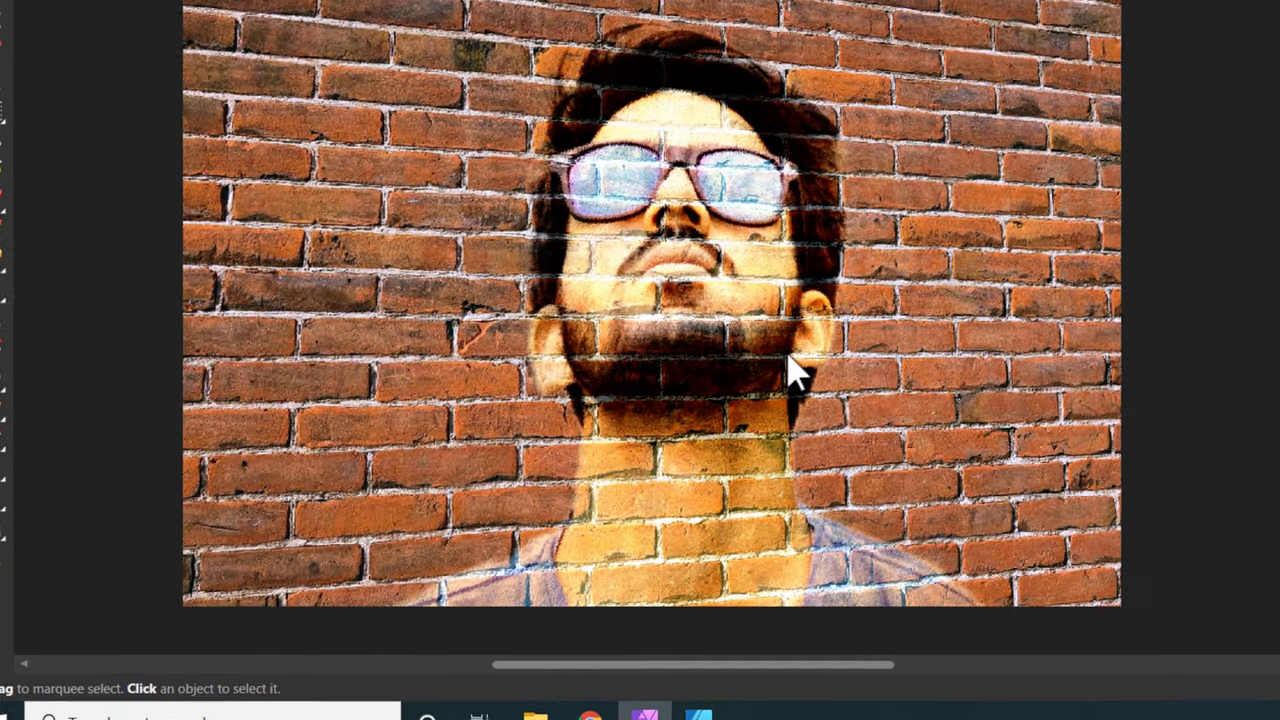